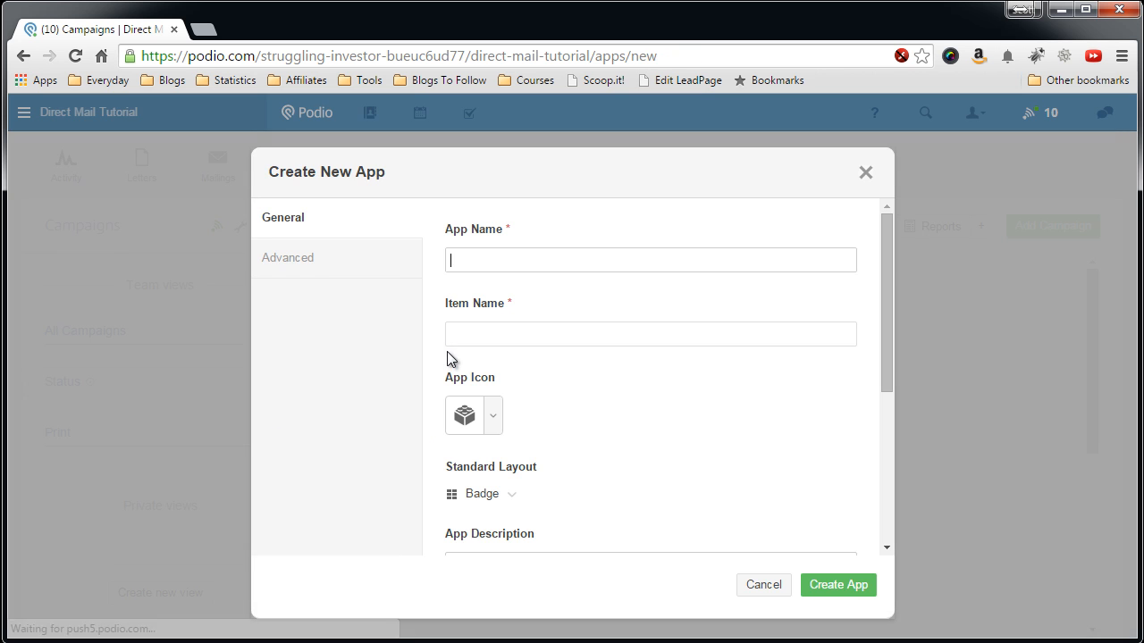
- Name the new app Leads and its item Lead
type("Leads")
key("Tab")
type("Lead")
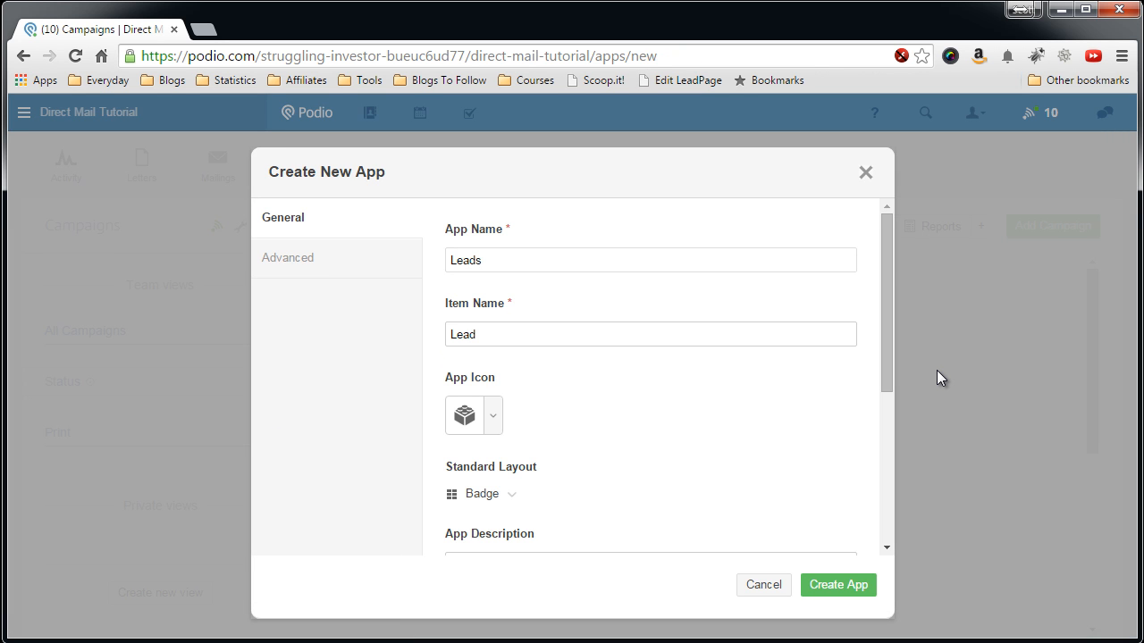
- Choose the house icon as the Leads app's icon
left_click(491, 413)
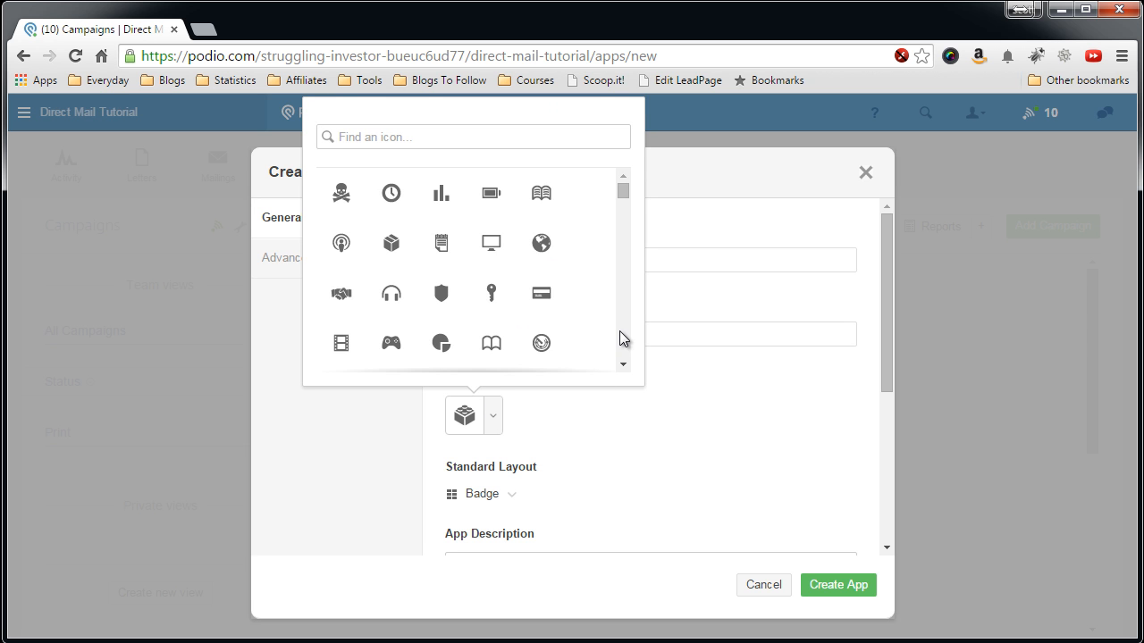
left_click_drag(621, 193, 626, 243)
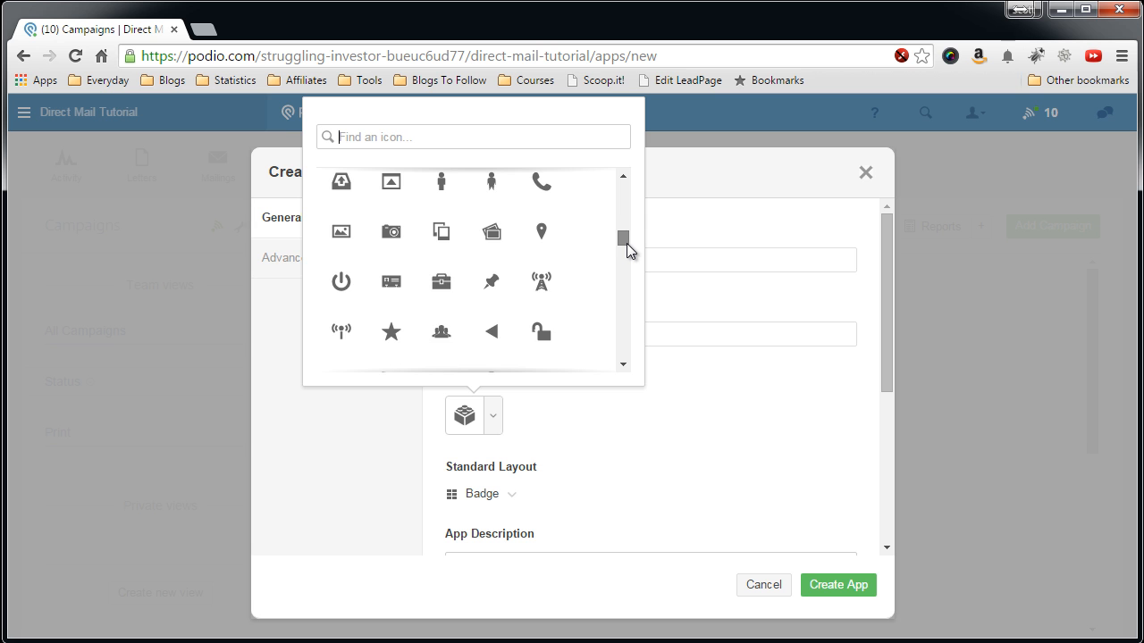
left_click_drag(626, 243, 620, 273)
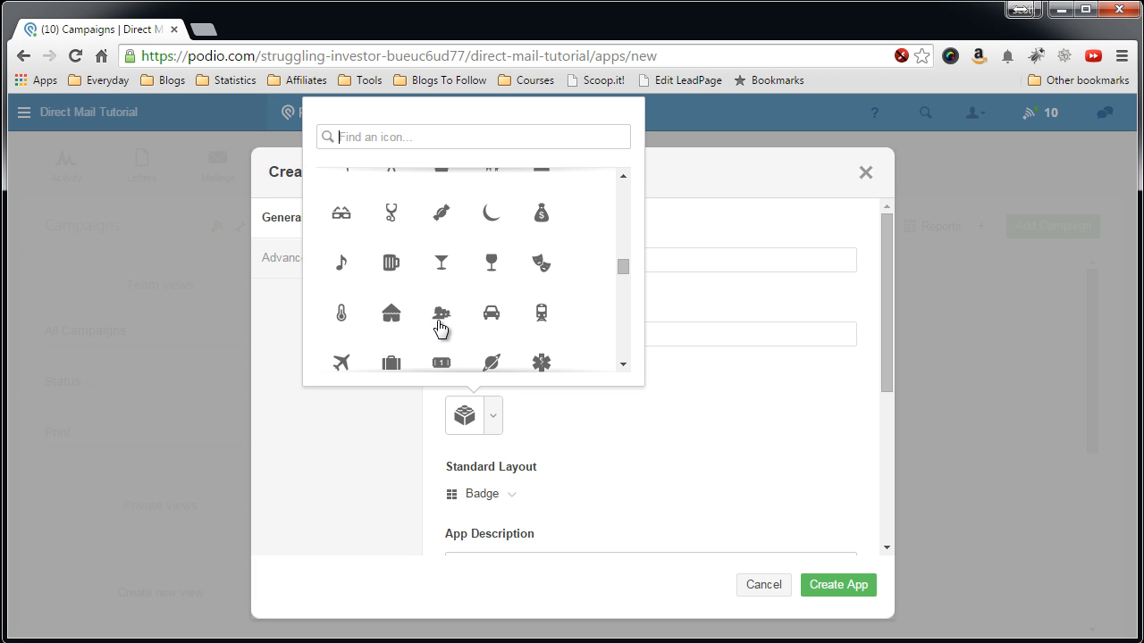
scroll(441, 327, "down", 1)
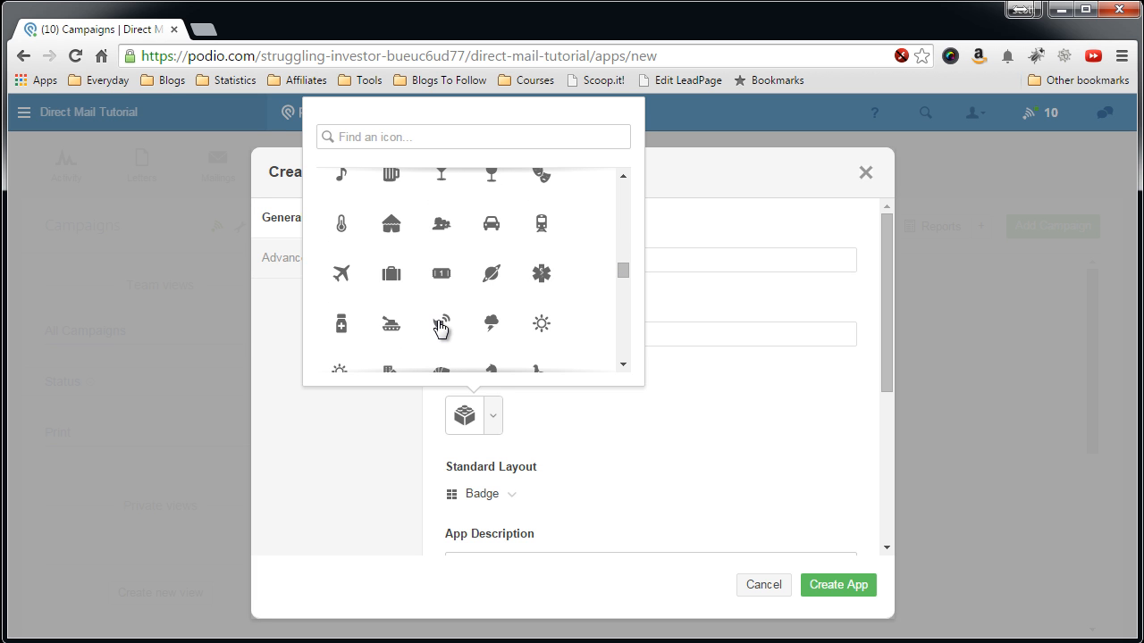
left_click(391, 224)
- Set the standard layout to Table and create the app
scroll(733, 416, "down", 1)
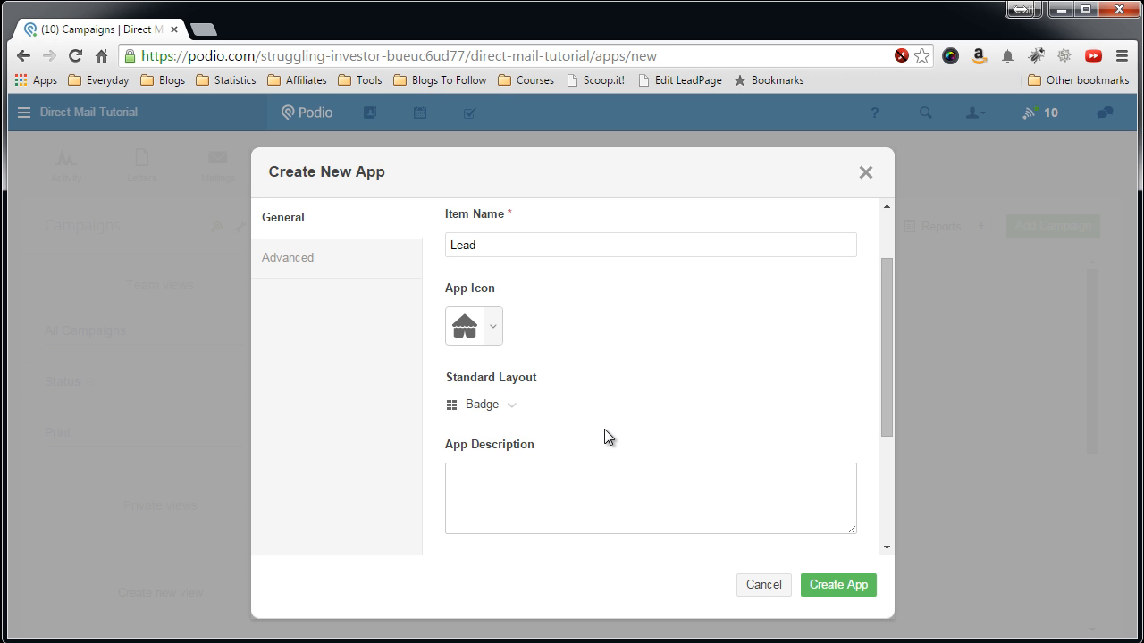
left_click(509, 406)
left_click(538, 476)
scroll(614, 426, "down", 2)
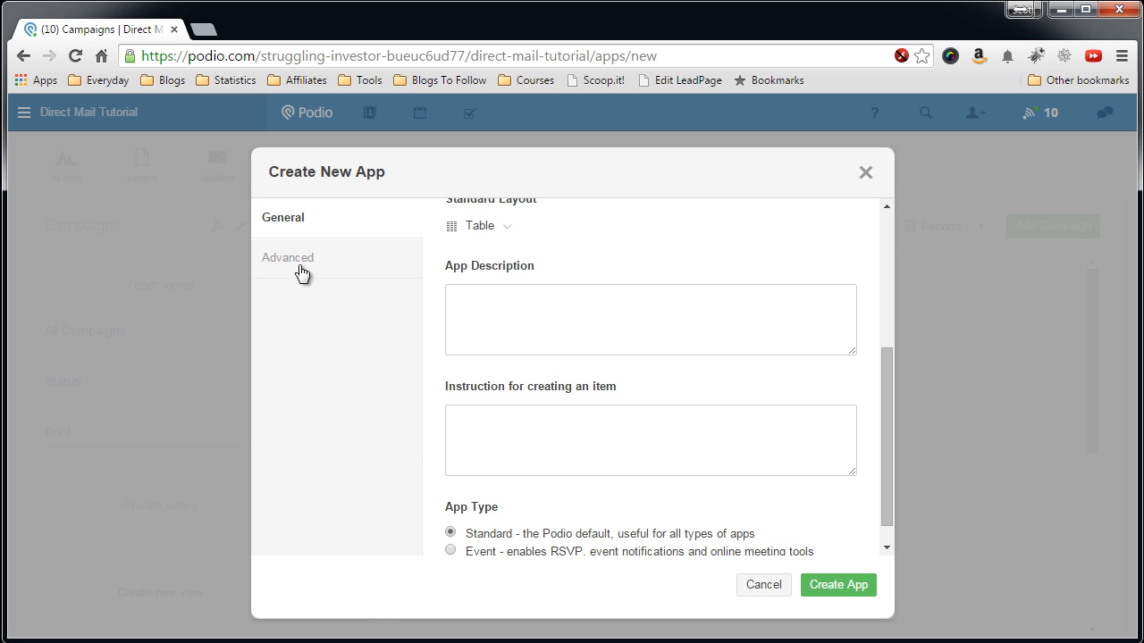
left_click(834, 586)
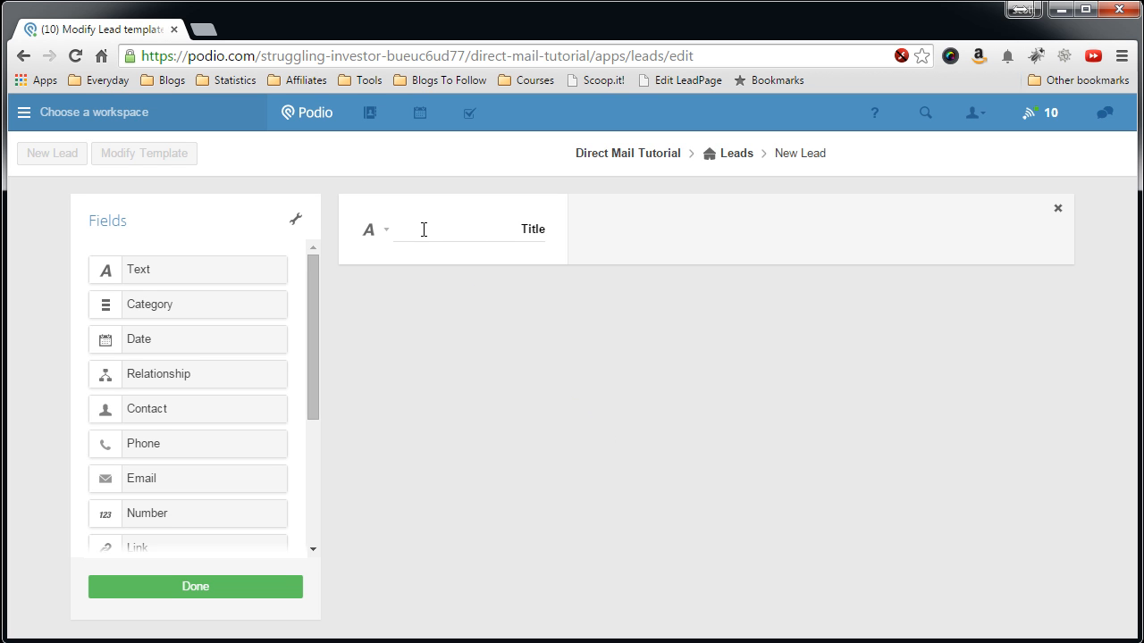
- Rename the template's Title field to Address and check its field options
double_click(522, 229)
type("Address")
left_click(394, 234)
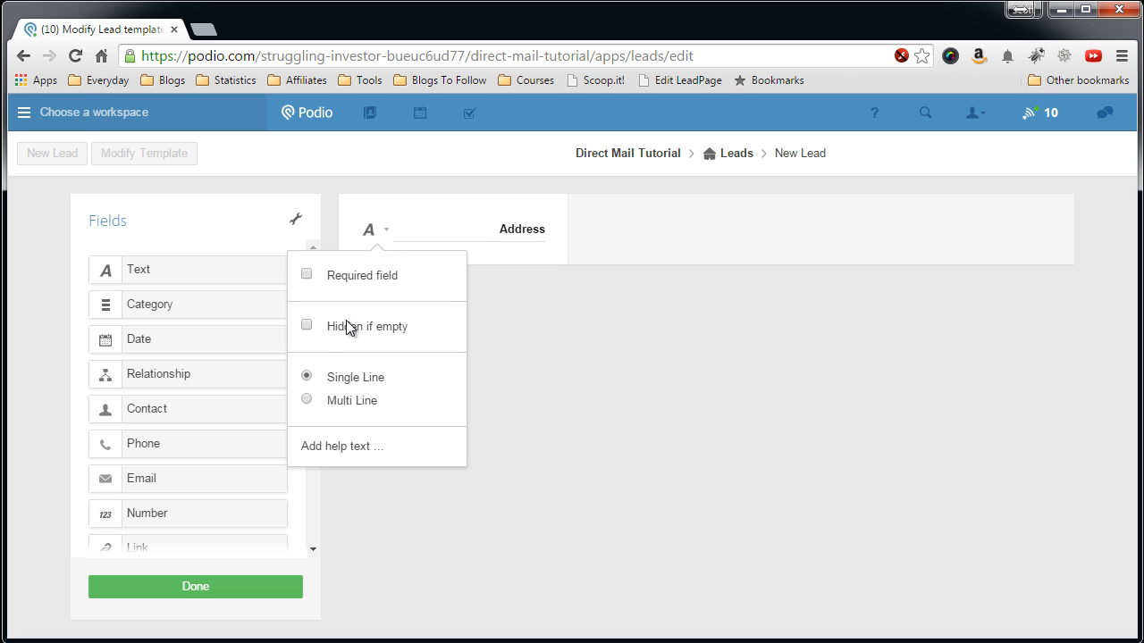
left_click(615, 346)
- Add a text field named City below Address and make it Single Line
left_click_drag(161, 278, 449, 304)
left_click(518, 313)
type("City")
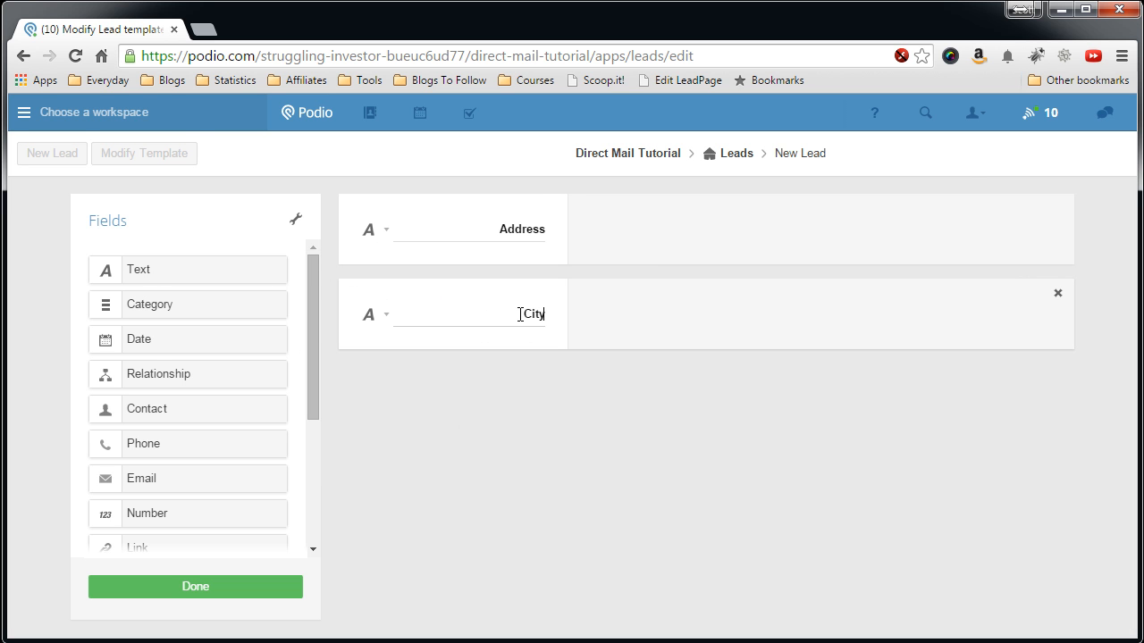
left_click(387, 317)
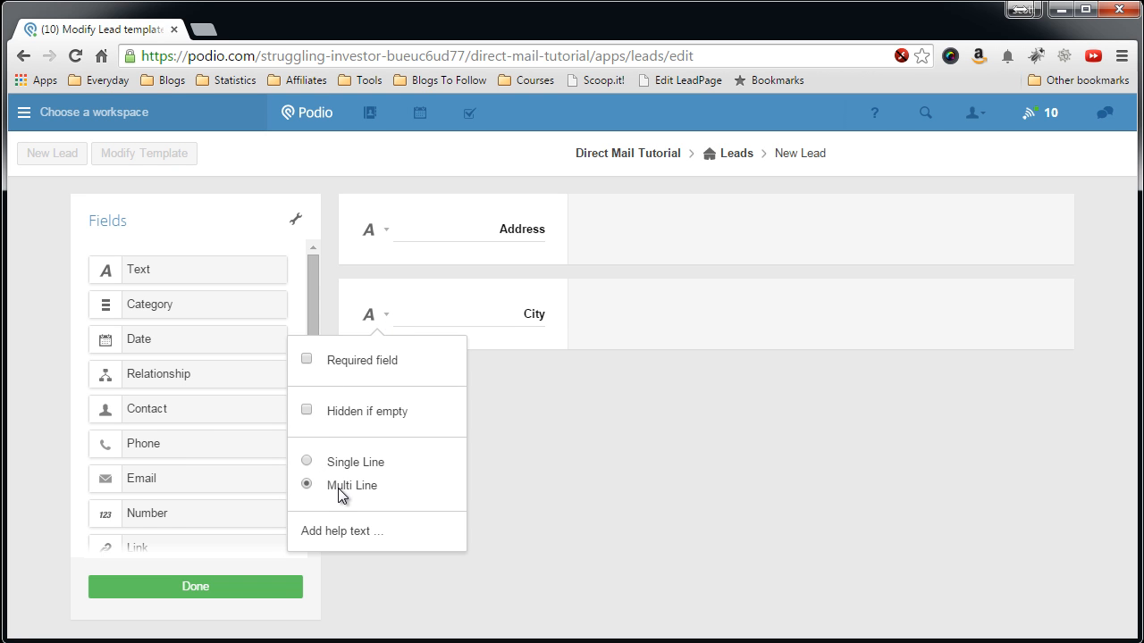
left_click(309, 462)
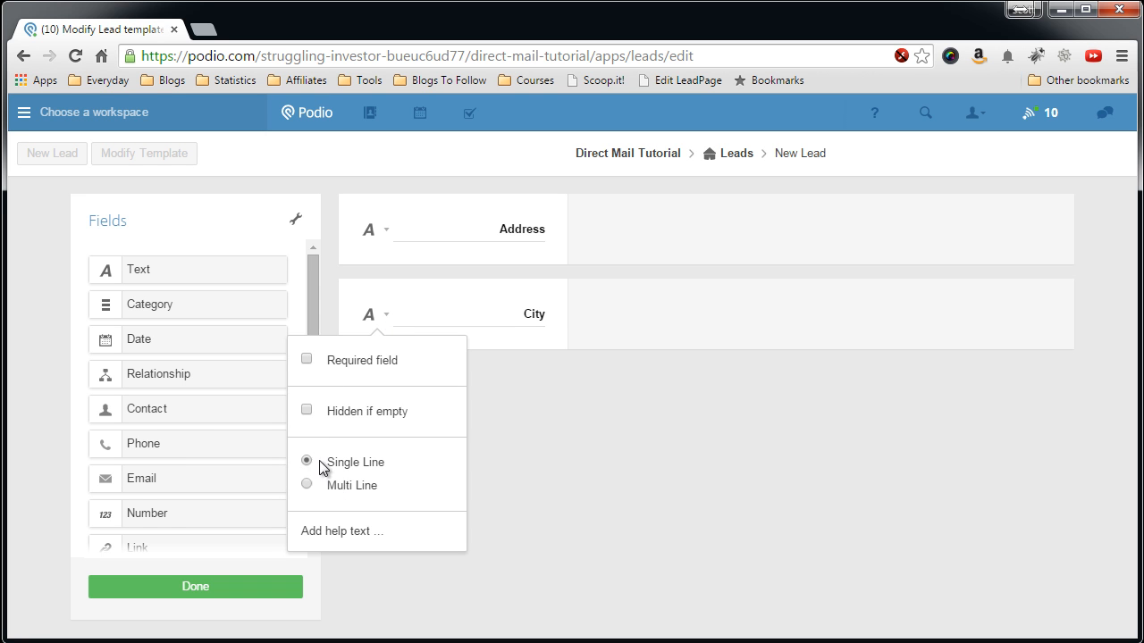
left_click(506, 418)
- Add a text field named State below City and make it Single Line
left_click_drag(189, 276, 519, 399)
left_click(519, 399)
type("State")
left_click(381, 406)
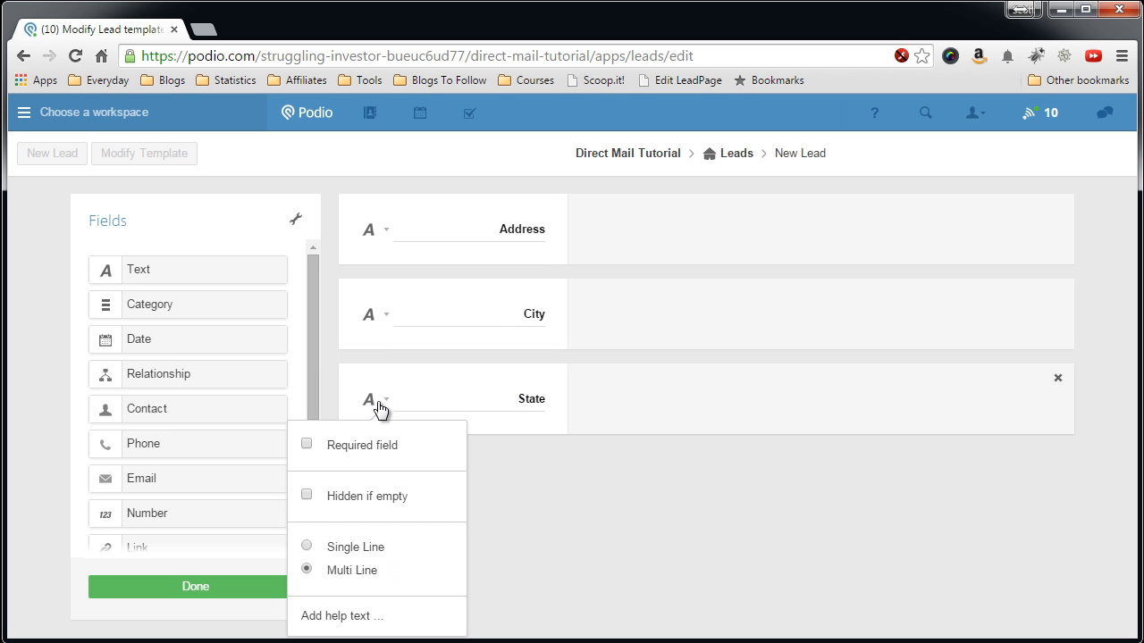
left_click(308, 545)
- Add a text field named Zip below State and make it Single Line
left_click_drag(183, 269, 472, 482)
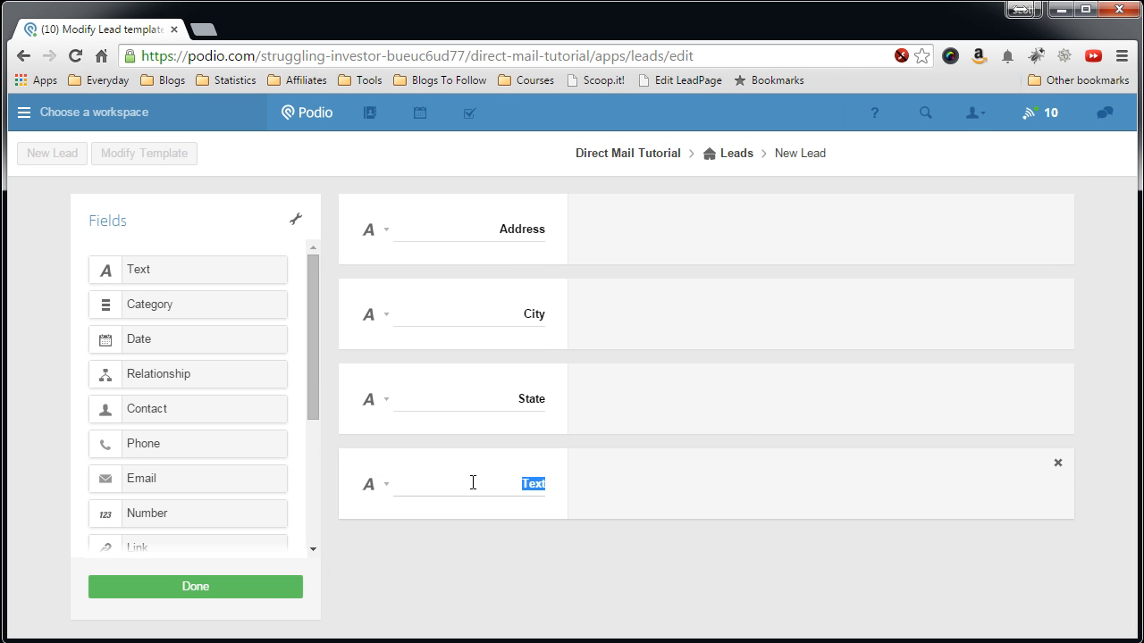
type("Zip")
left_click(385, 487)
left_click(307, 371)
left_click(530, 533)
- Add a category field named Status below the Zip field
left_click_drag(312, 327, 317, 357)
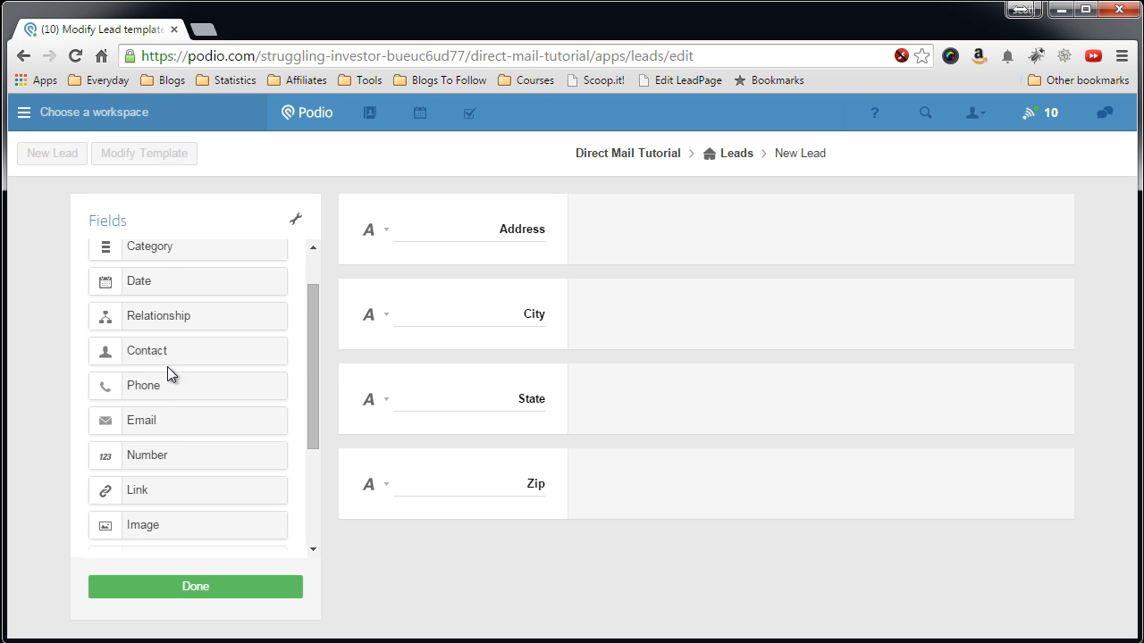
scroll(168, 384, "up", 1)
left_click_drag(143, 304, 453, 563)
left_click(453, 563)
type("S")
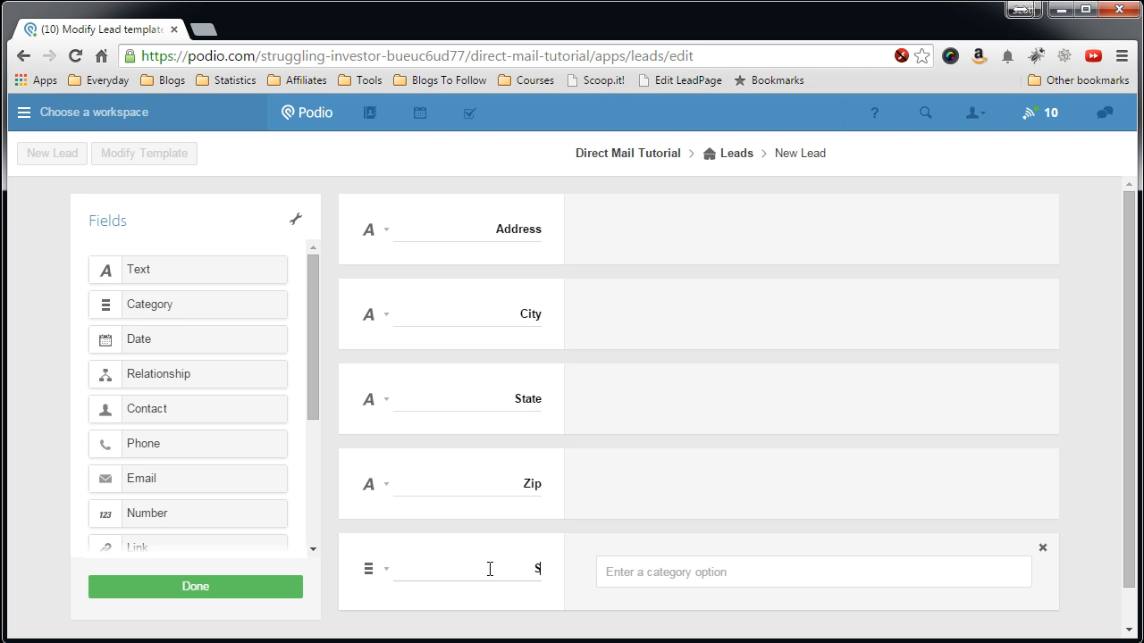
type("tatus")
- Give the Status field the category options Mail, Responded and Dead
left_click(664, 568)
type("Mail")
key("Return")
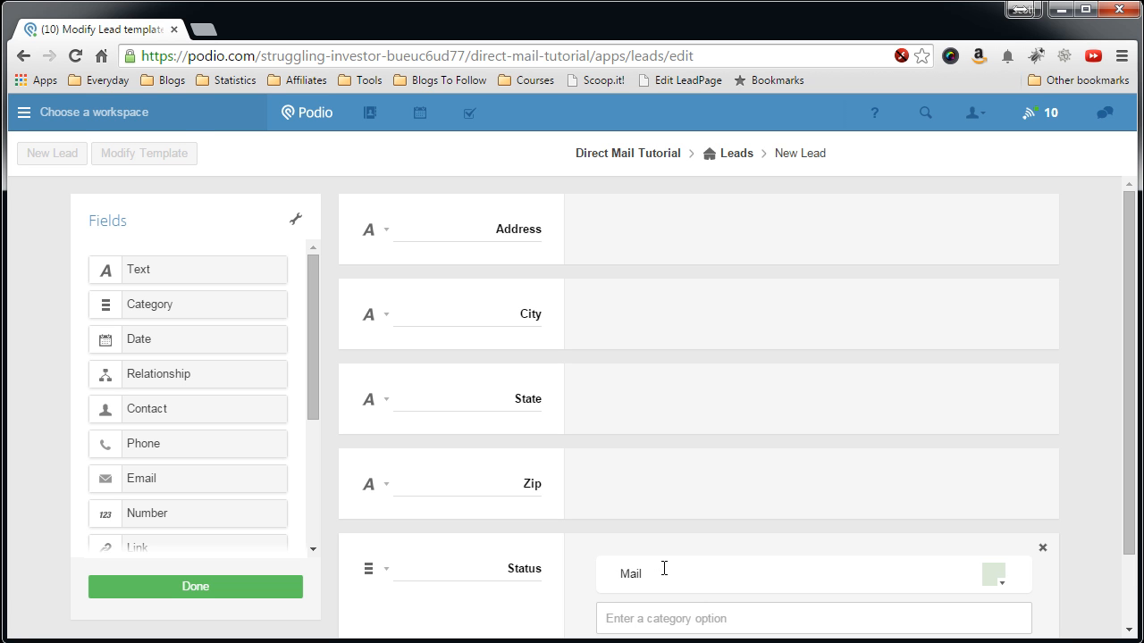
type("Responded")
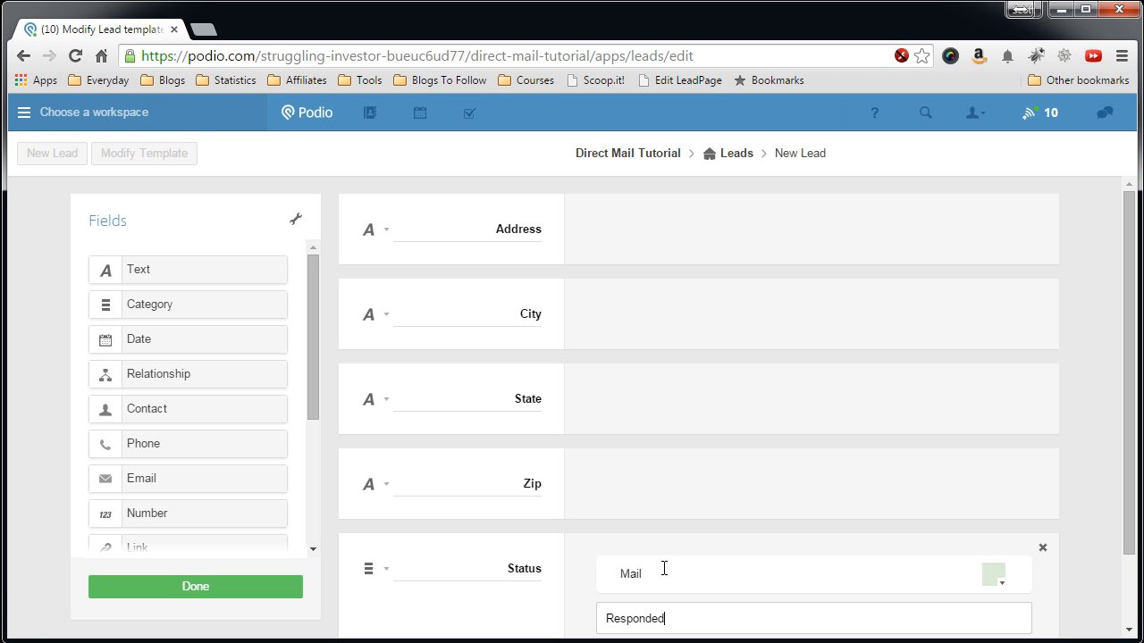
key("Return")
type("Dead")
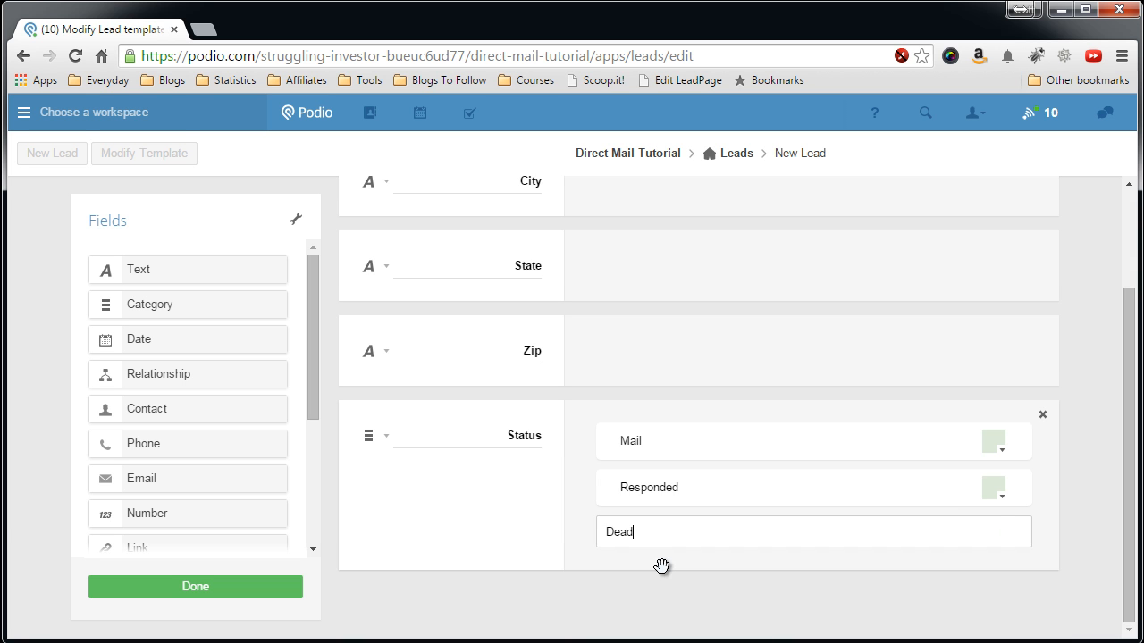
key("Return")
- Colour the Status options blue for Mail, green for Responded and orange for Dead, and check the field's choice settings
scroll(664, 568, "down", 1)
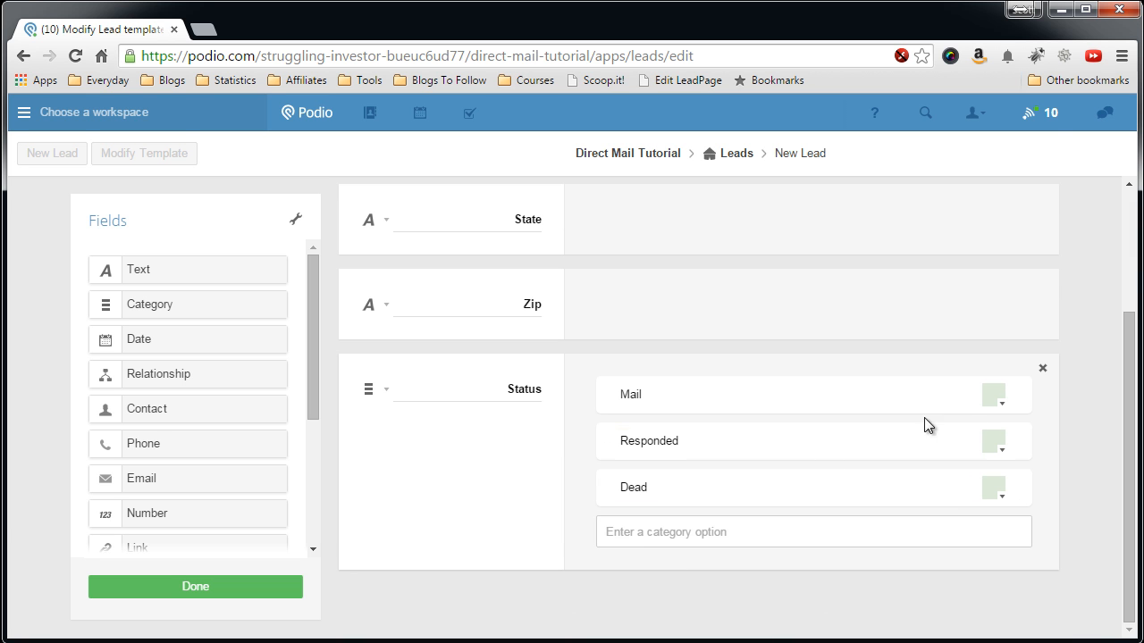
left_click(1000, 407)
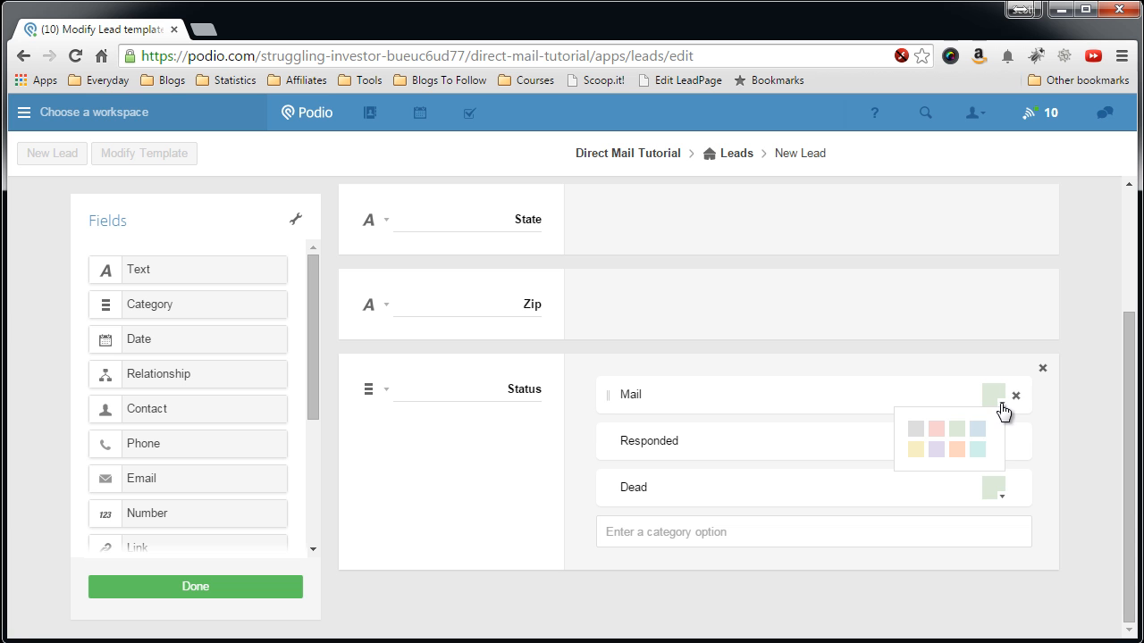
left_click(971, 432)
left_click(1000, 449)
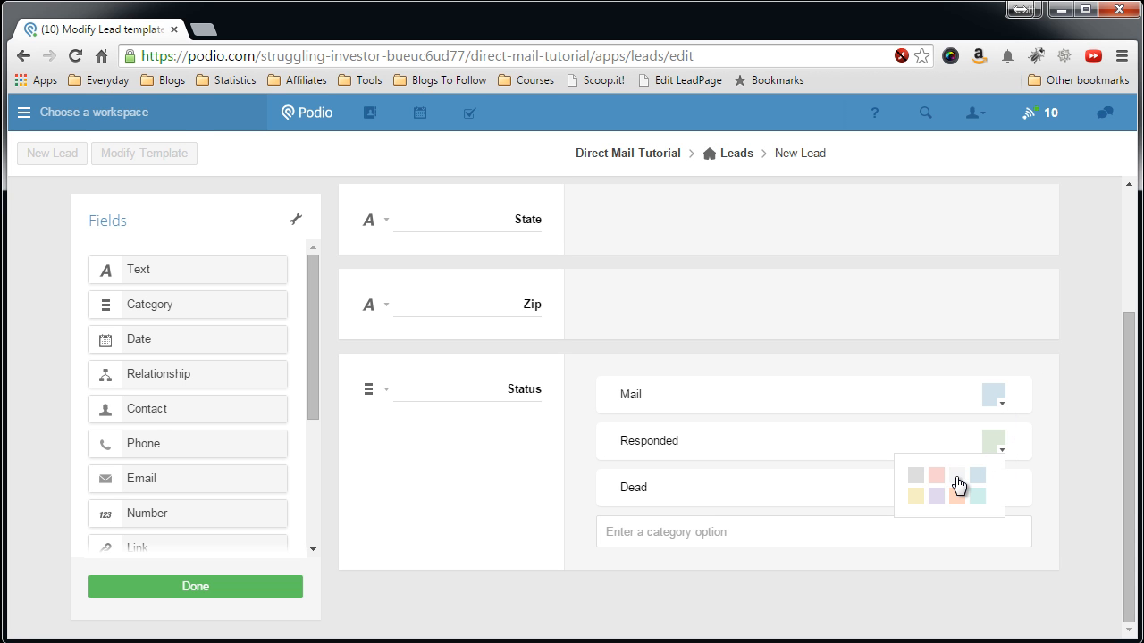
left_click(954, 477)
left_click(1002, 497)
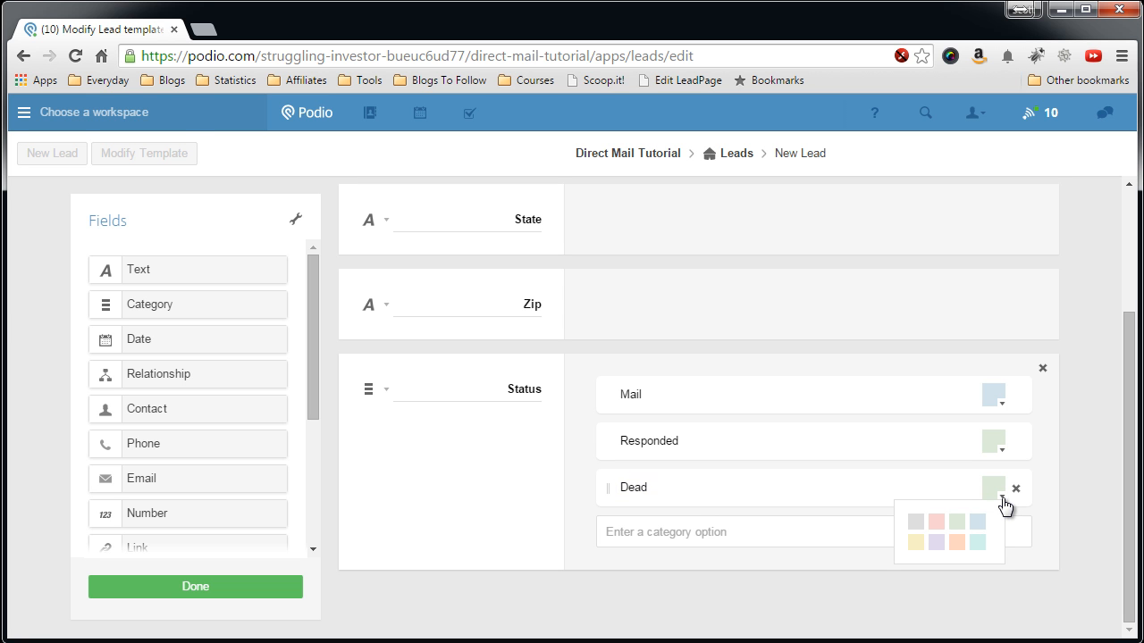
left_click(957, 540)
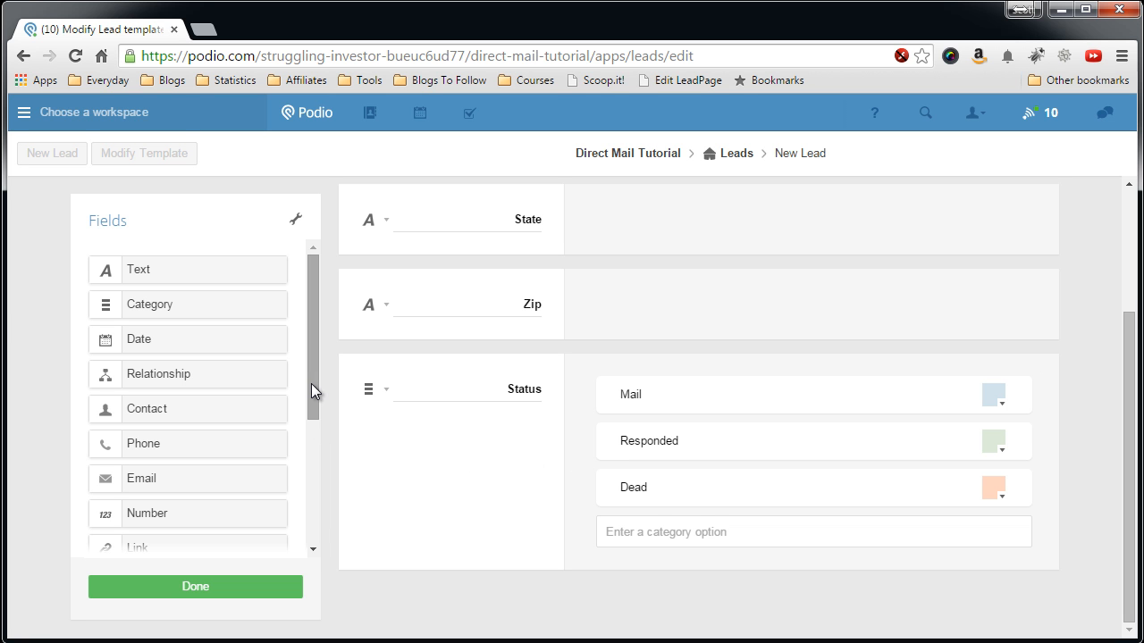
left_click(382, 391)
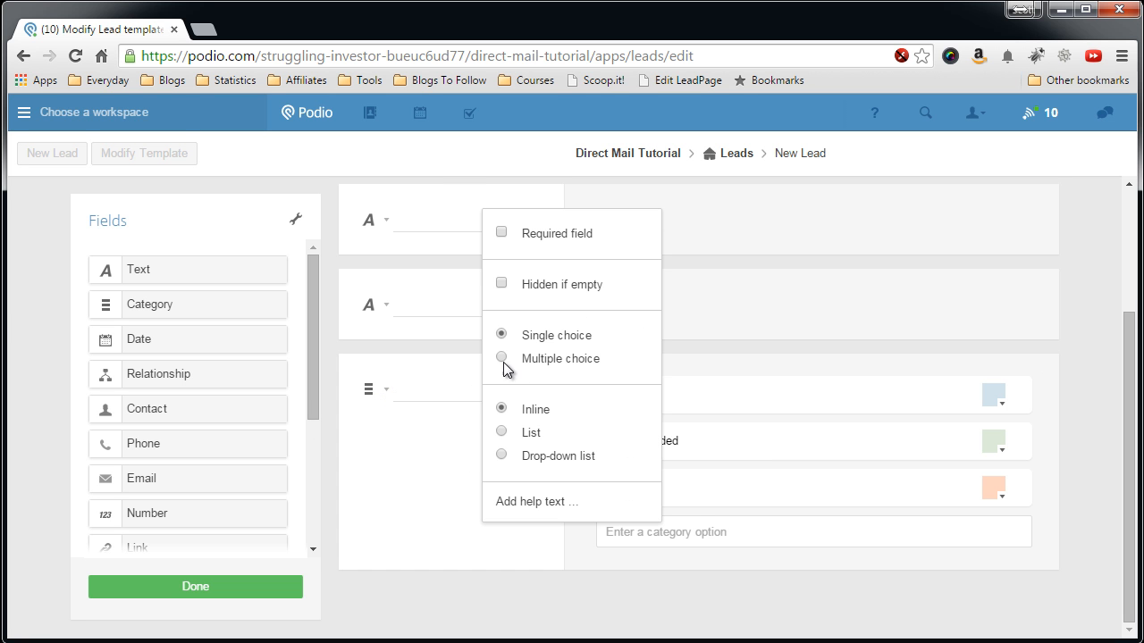
left_click(326, 461)
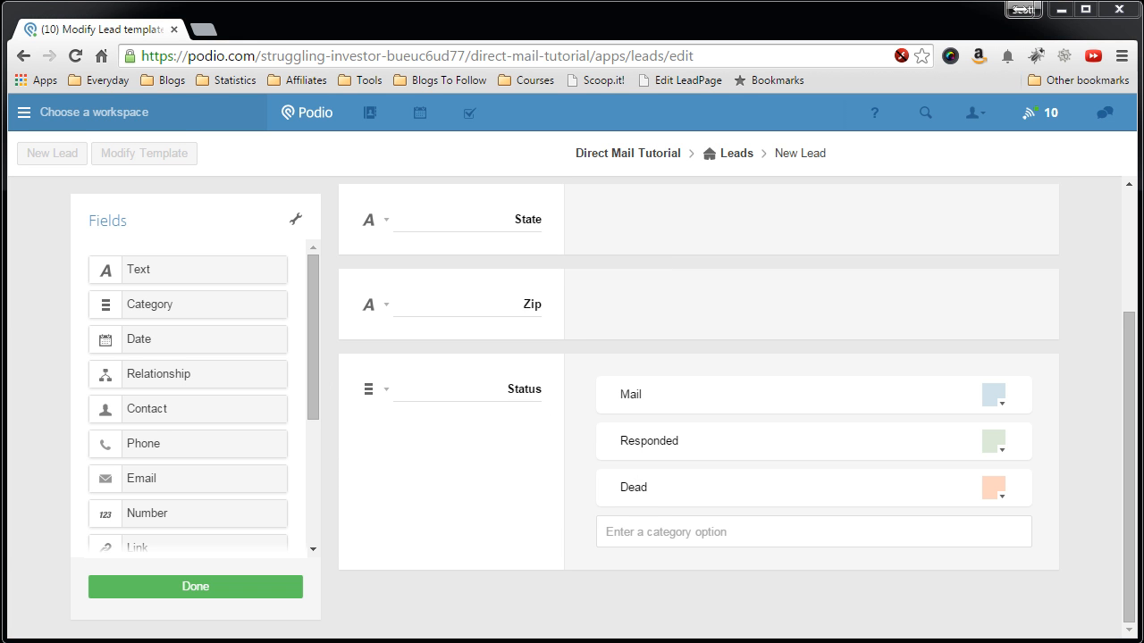
- Add a Map field below Status and check its address and map display options
left_click_drag(312, 361, 311, 466)
left_click_drag(122, 508, 413, 599)
scroll(451, 493, "down", 1)
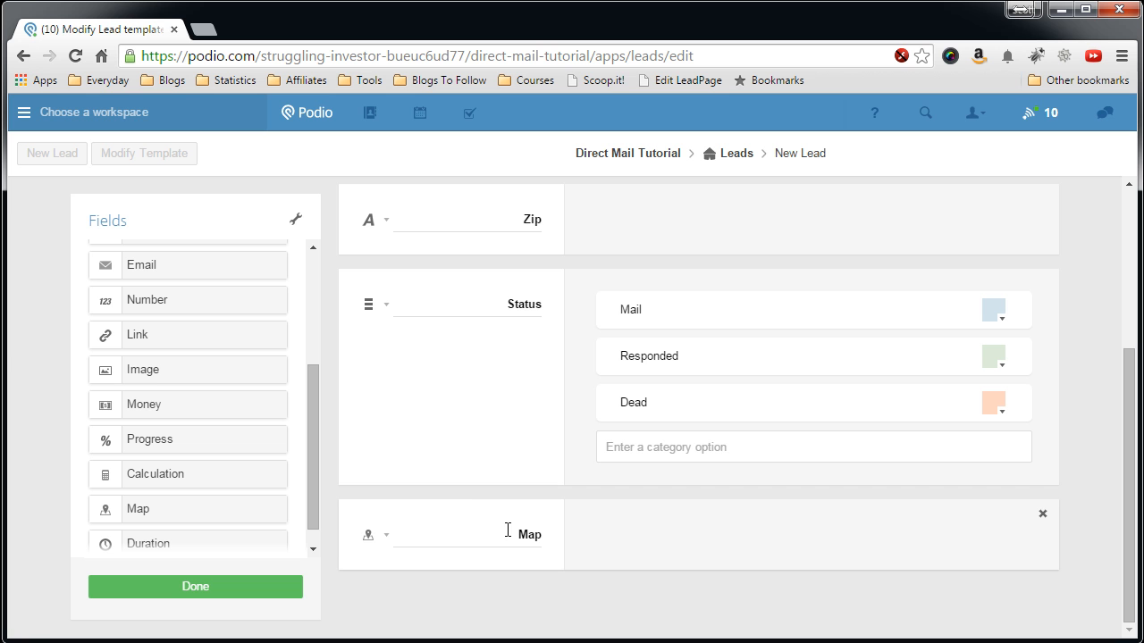
left_click_drag(506, 531, 613, 534)
left_click(451, 532)
left_click(388, 536)
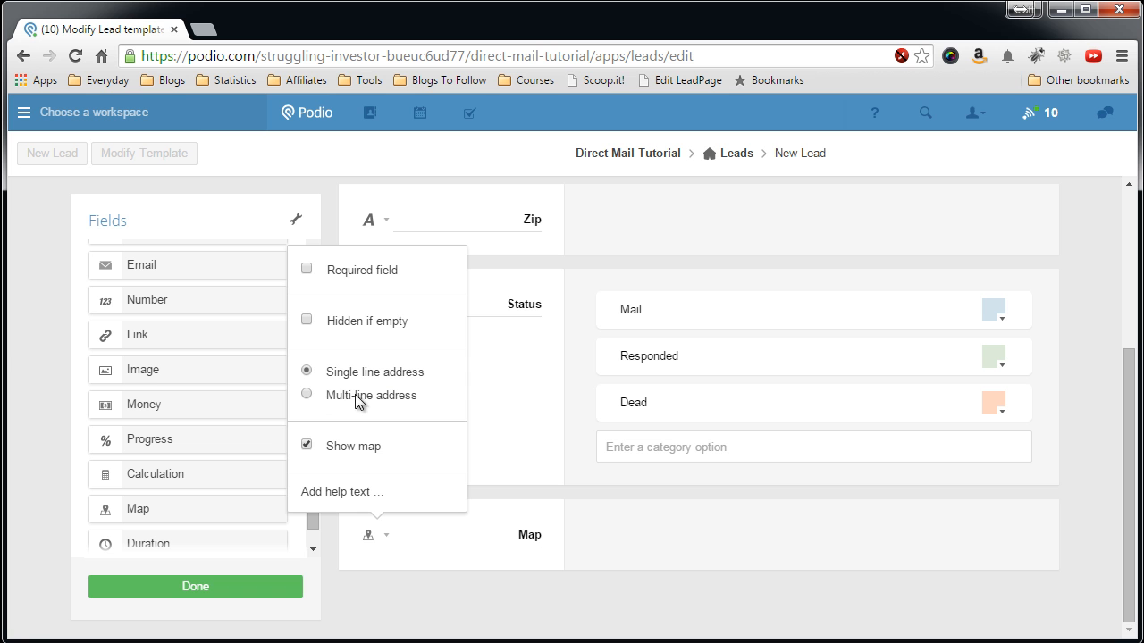
left_click(337, 559)
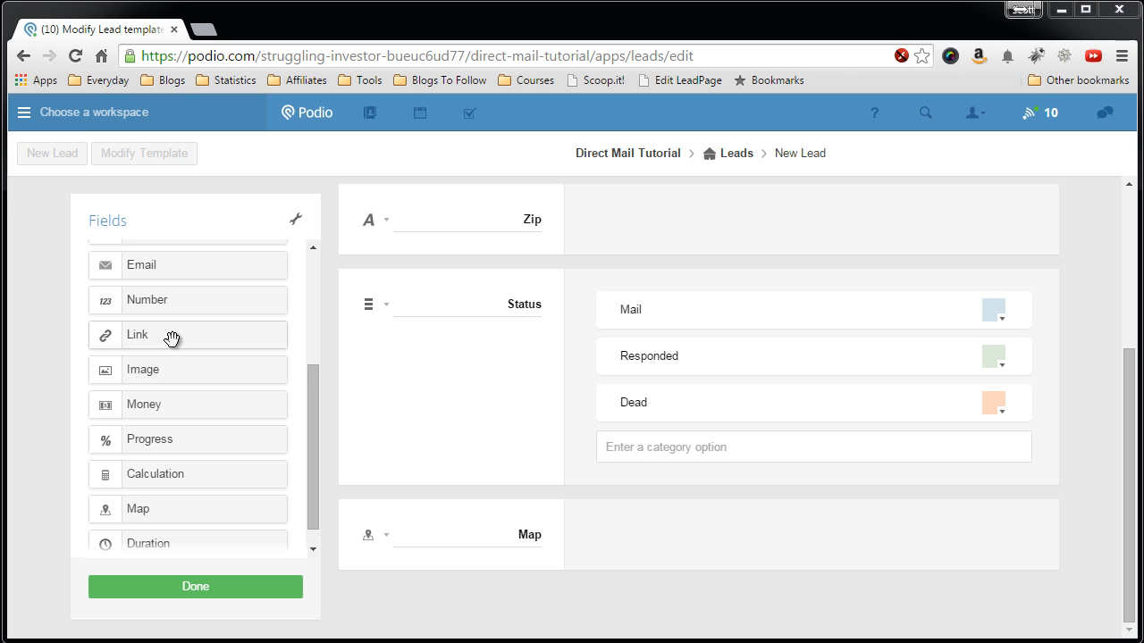
- Add two text fields below the Map field, named Last Name and First Name
scroll(232, 321, "up", 3)
left_click_drag(139, 269, 498, 618)
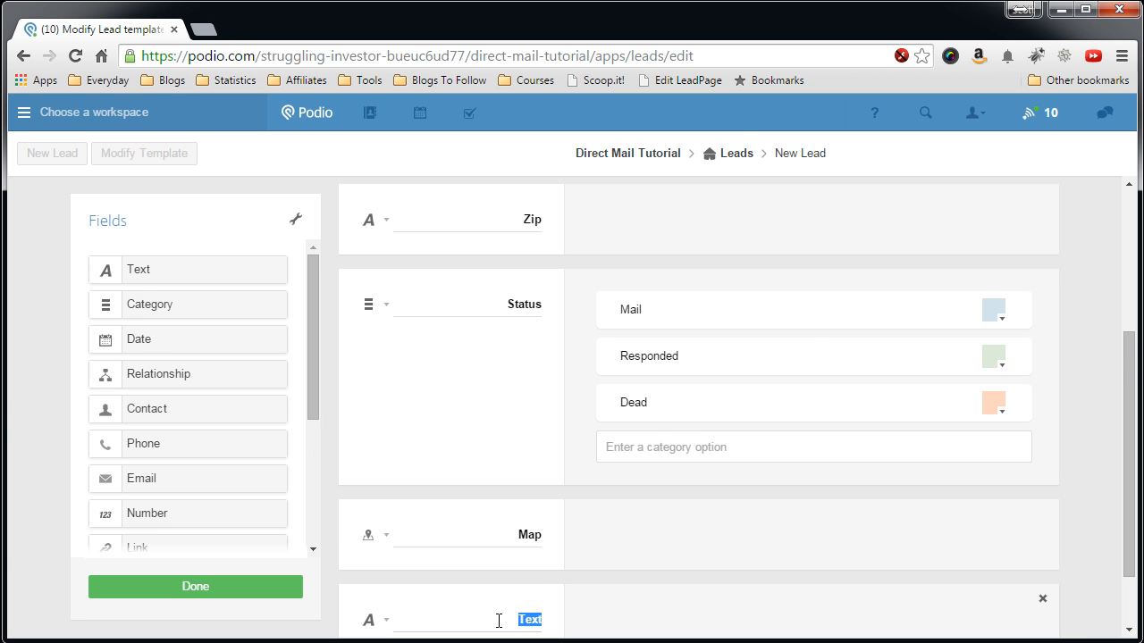
type("Last Name")
scroll(495, 626, "down", 1)
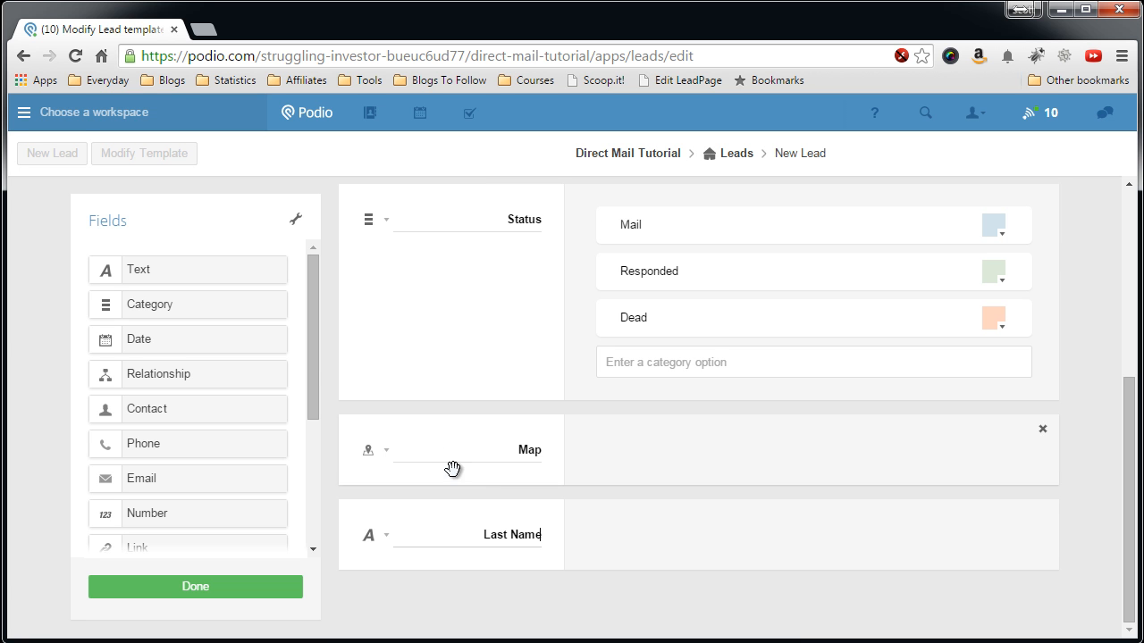
left_click_drag(160, 279, 485, 608)
type("First Name")
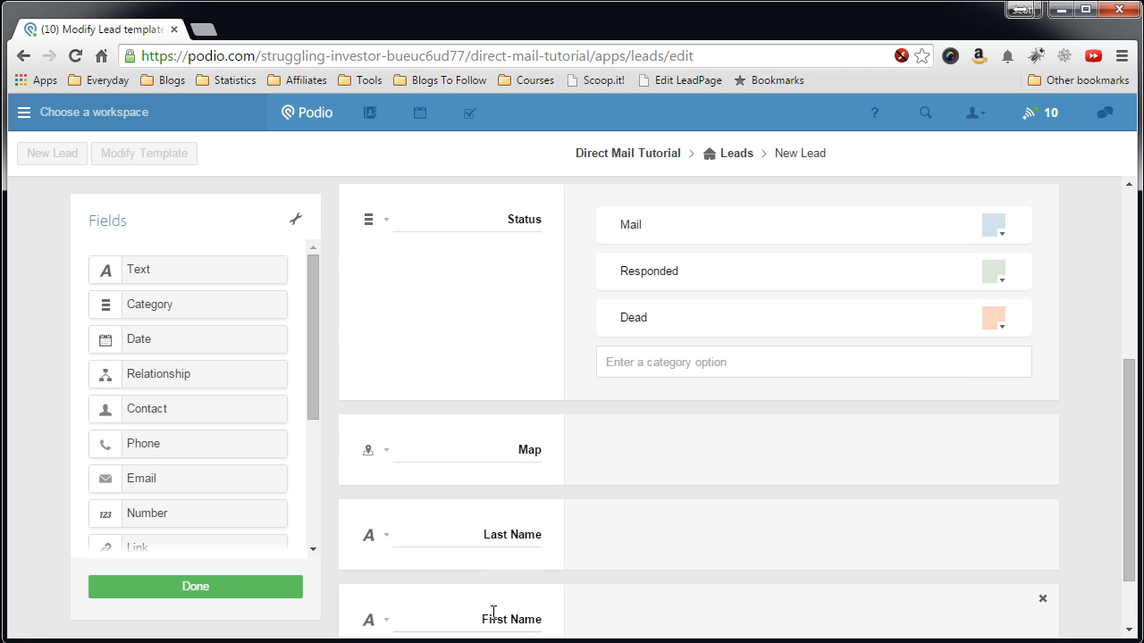
scroll(493, 613, "down", 1)
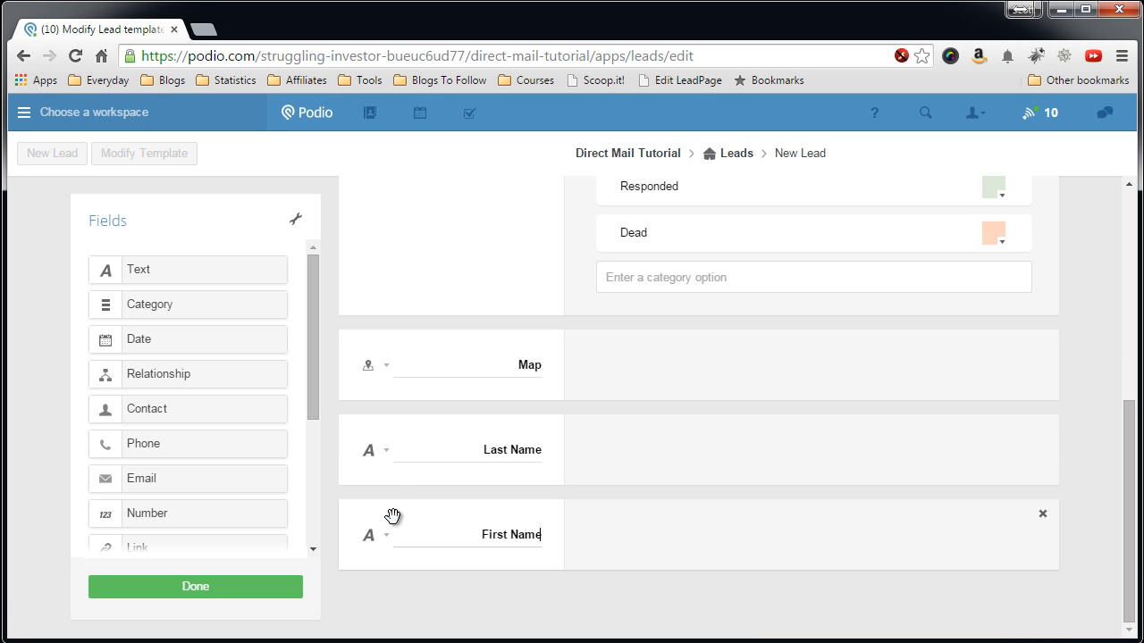
- Set the Last Name and First Name text fields to Single Line
left_click(384, 452)
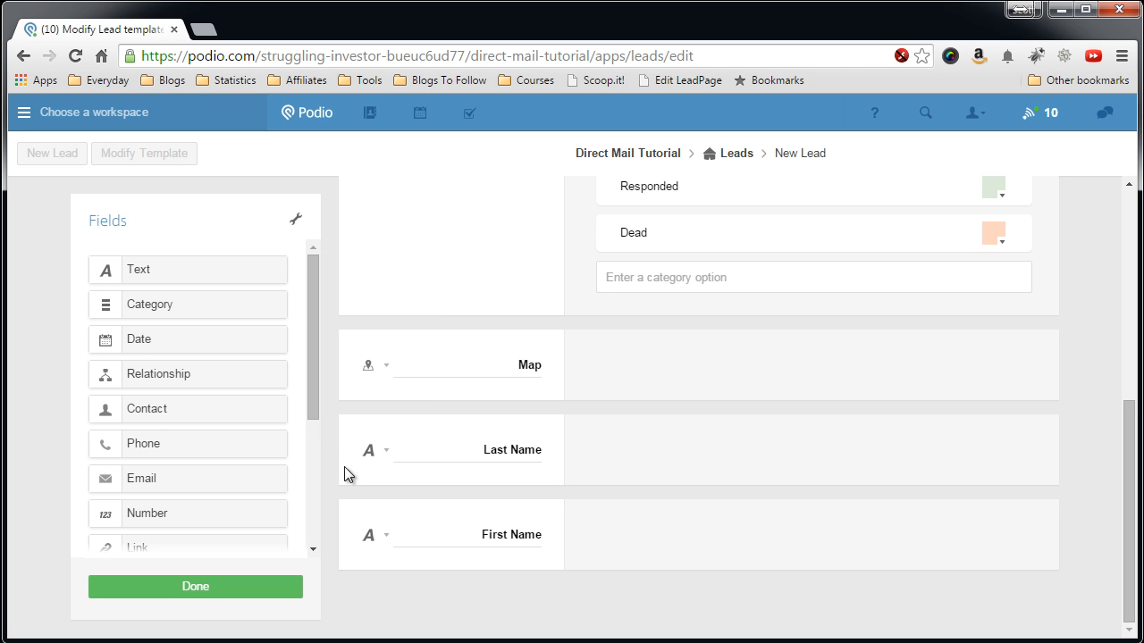
left_click(387, 535)
left_click(306, 421)
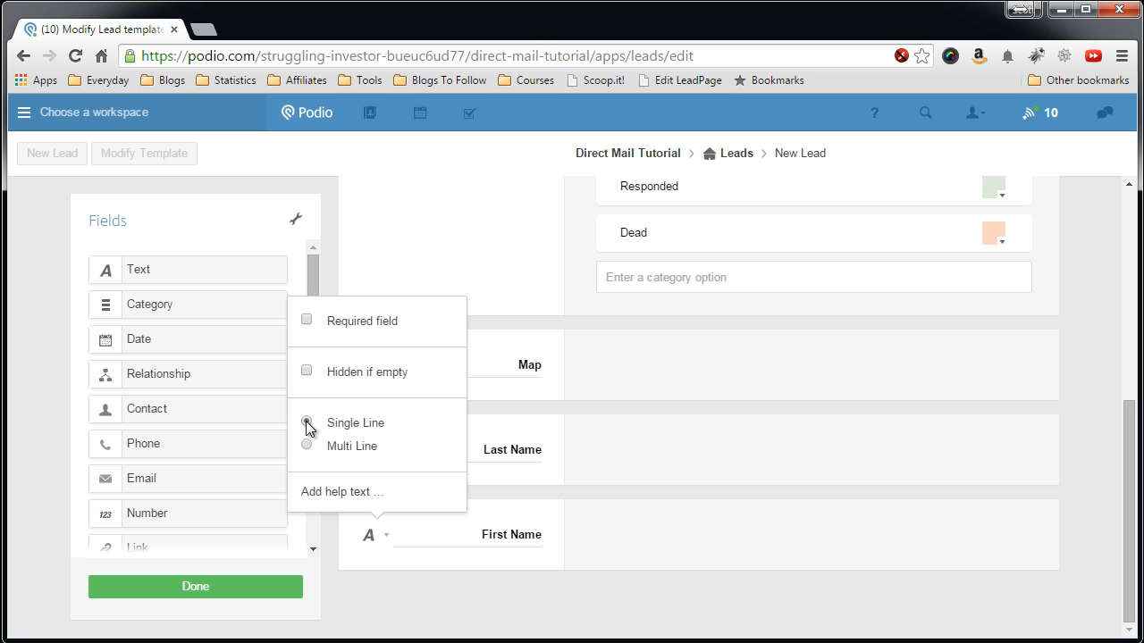
- Add a Phone field below First Name and check its call link protocol options
left_click(329, 518)
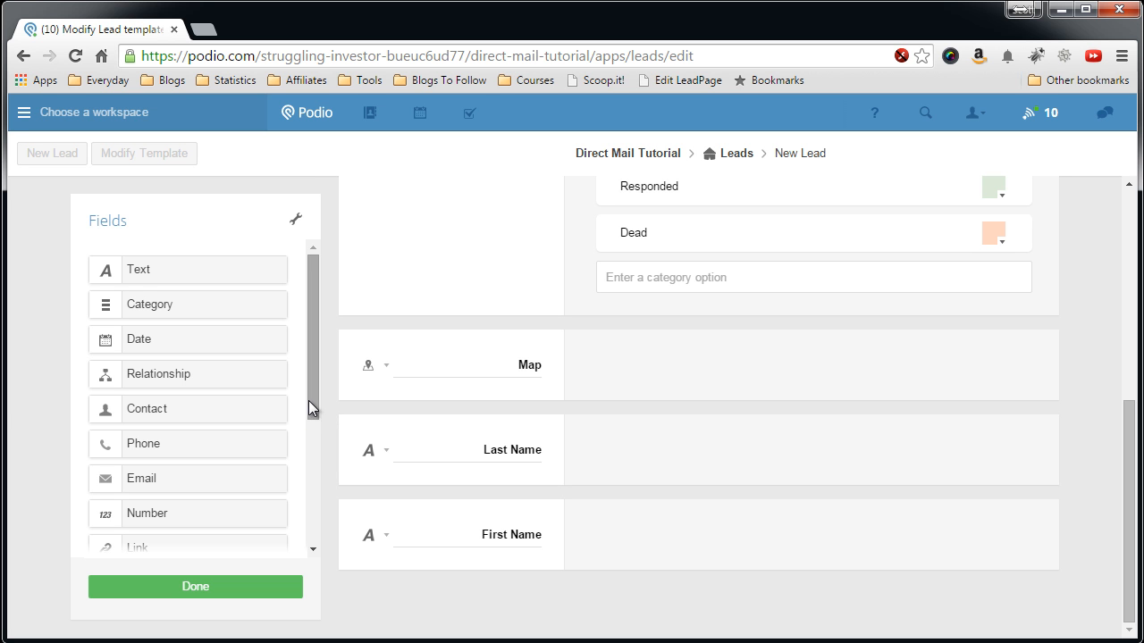
left_click_drag(314, 396, 312, 433)
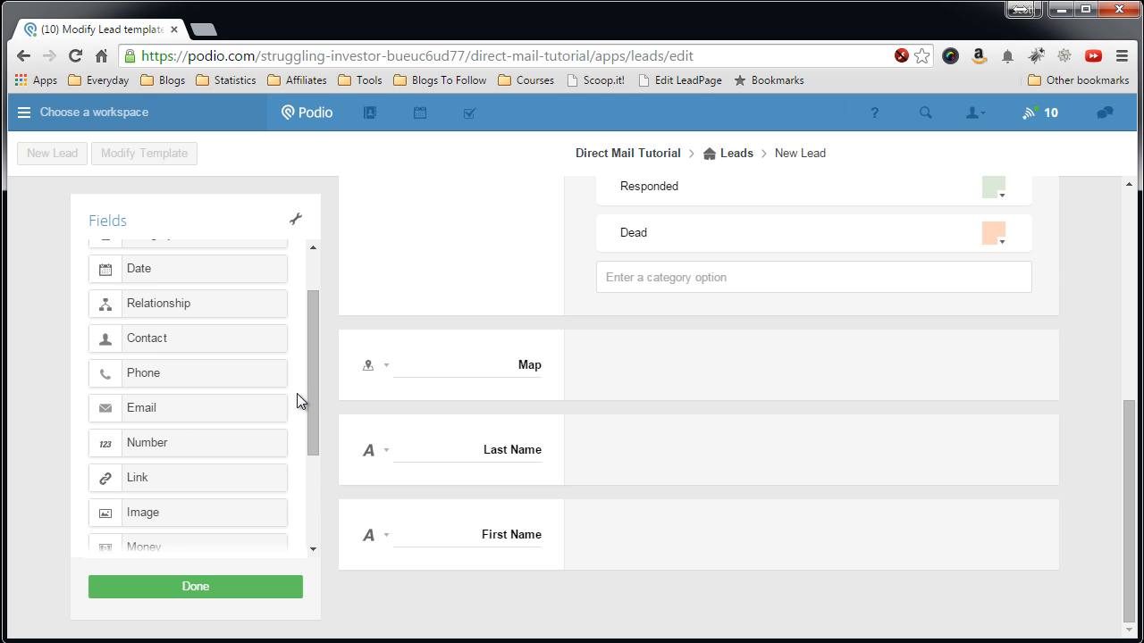
left_click_drag(310, 380, 310, 412)
left_click_drag(174, 312, 390, 520)
left_click_drag(267, 382, 456, 536)
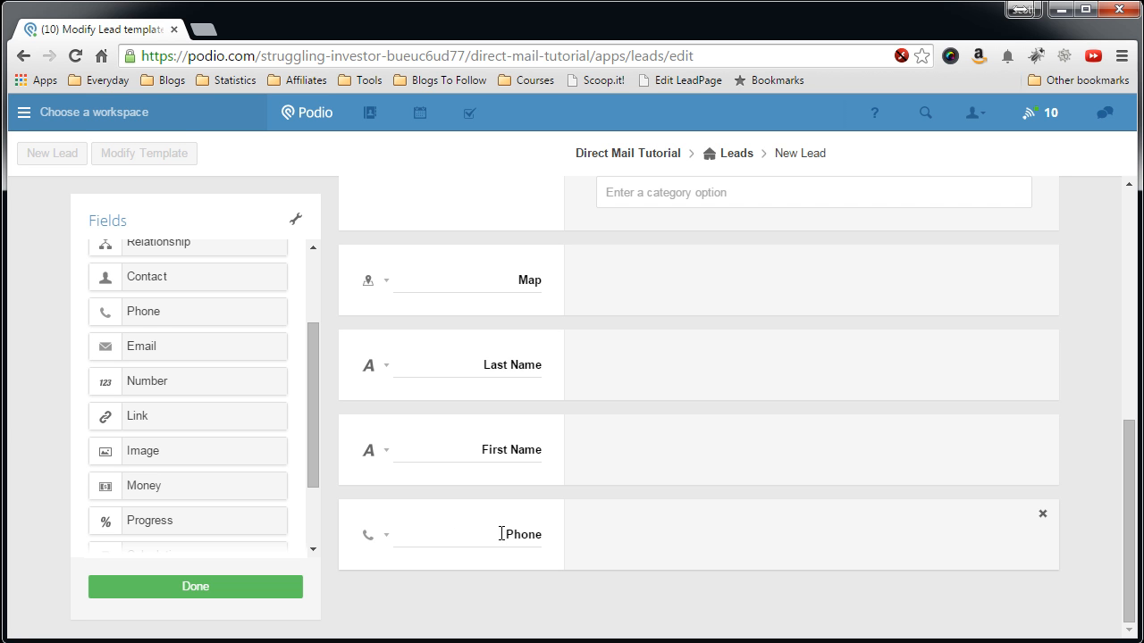
left_click(386, 536)
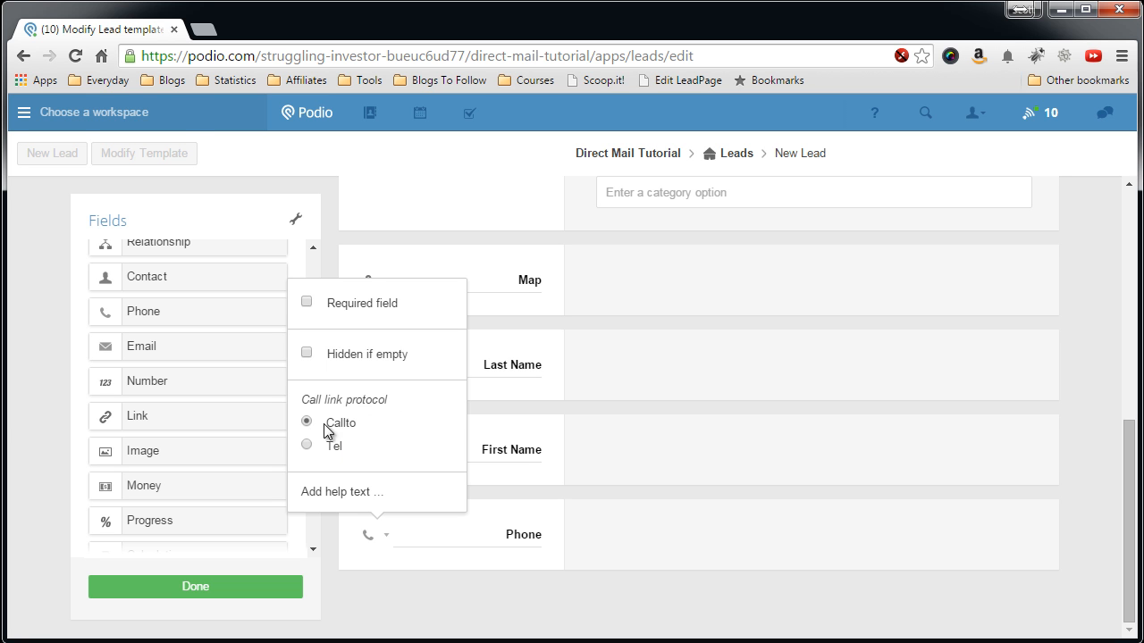
left_click(339, 533)
- Add an Email field below Phone and check its options for storing email in comments
left_click_drag(138, 348, 421, 585)
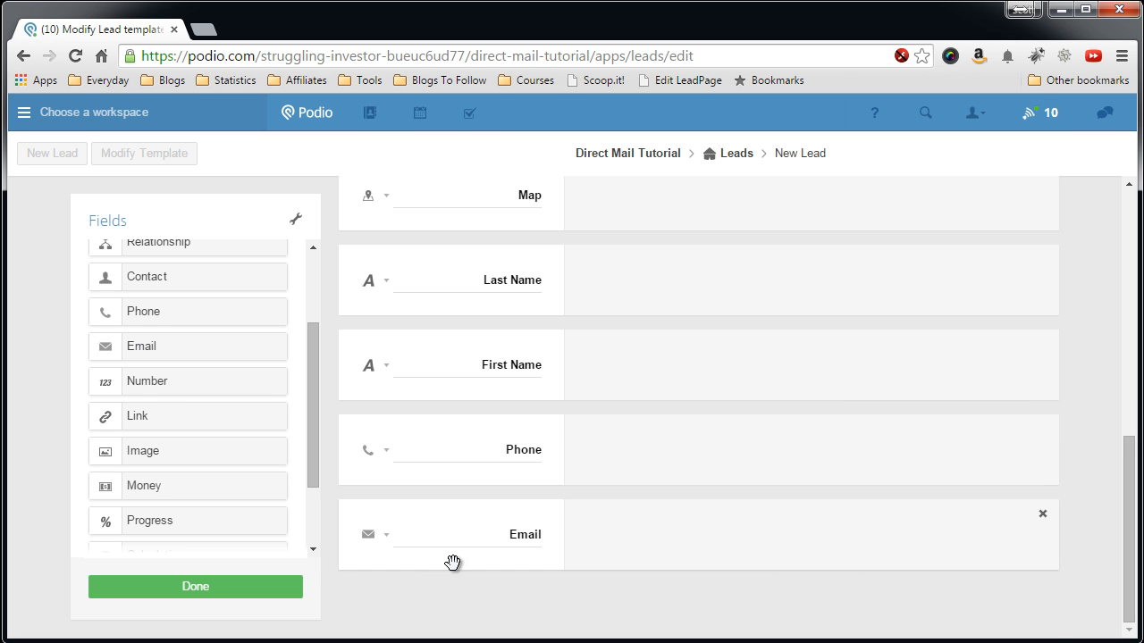
left_click(387, 540)
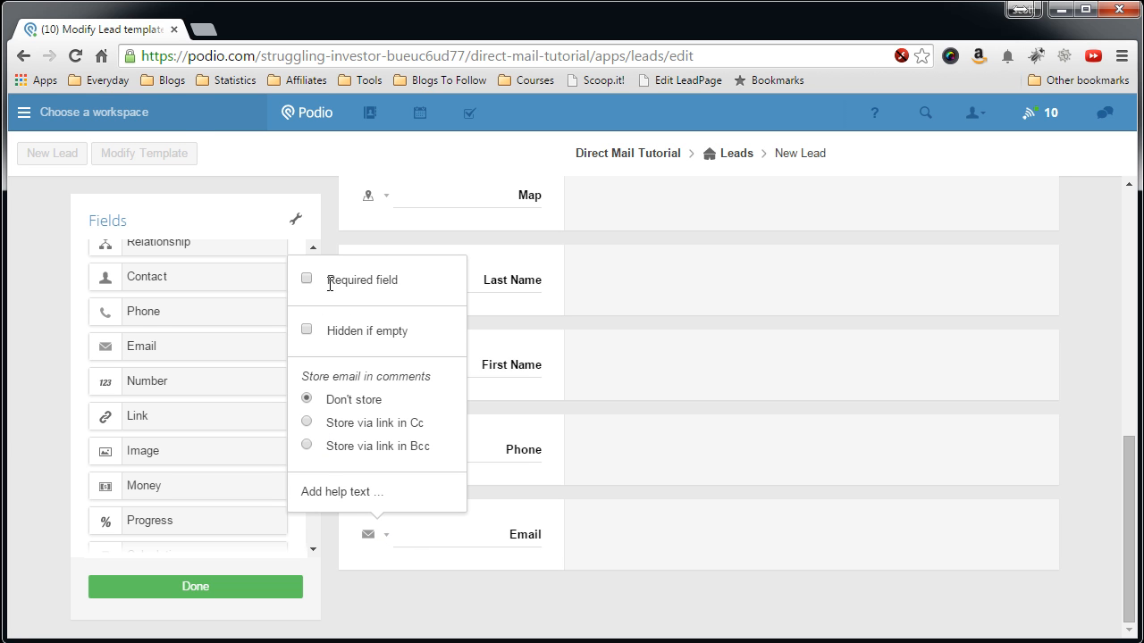
left_click(336, 528)
- Add a text field named Mailing Address below Email and check its line settings
left_click_drag(307, 446, 301, 378)
left_click_drag(149, 274, 439, 598)
left_click(513, 540)
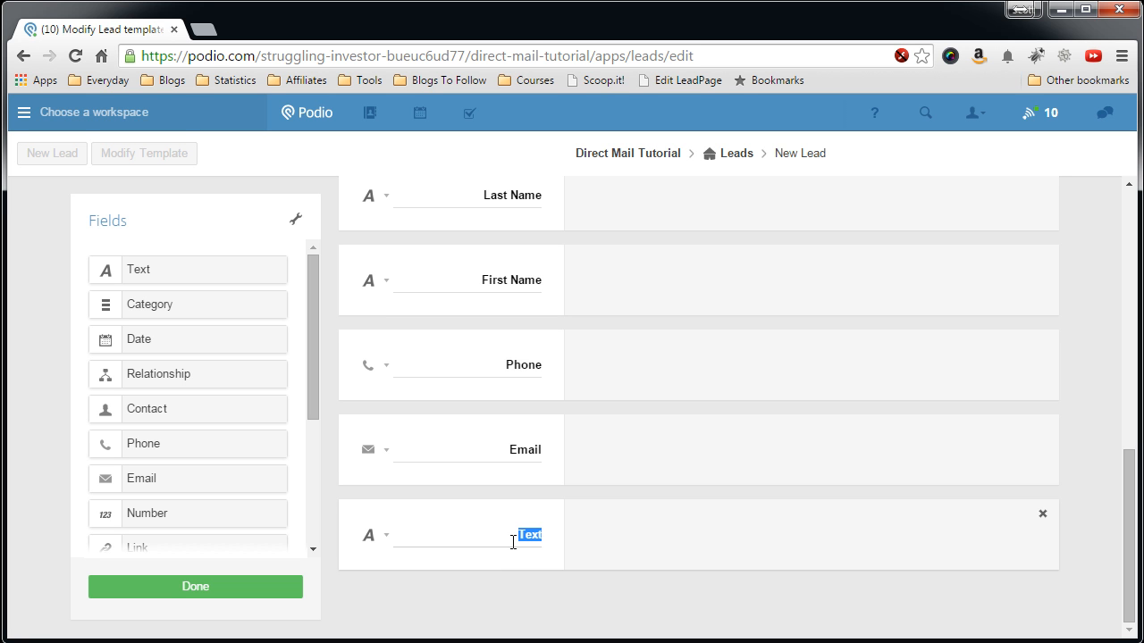
type("Mailing Address")
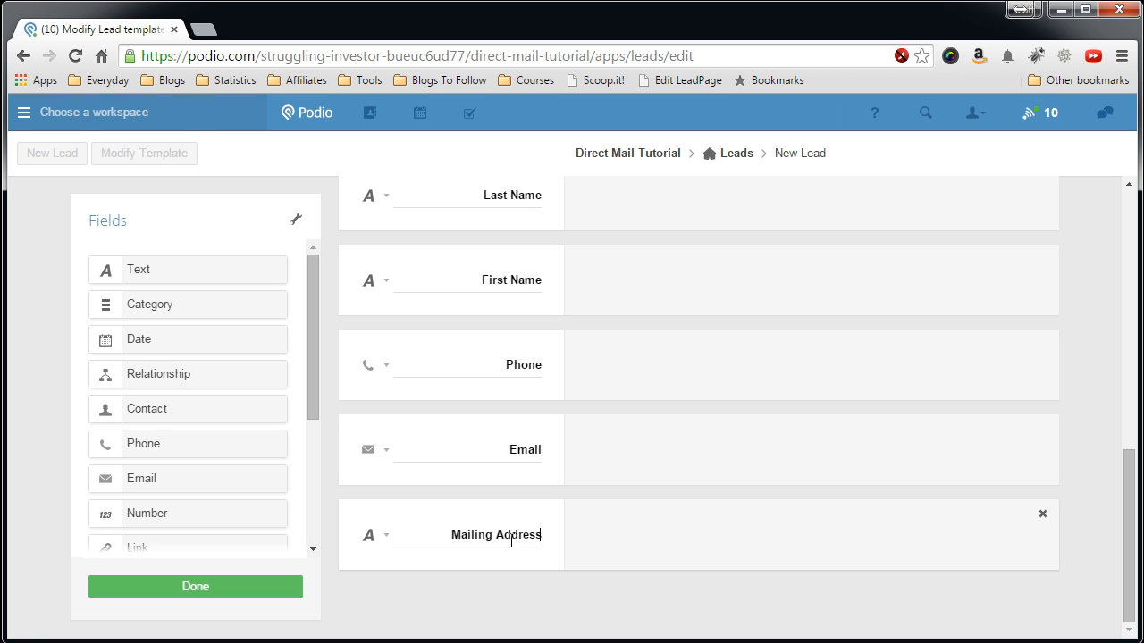
left_click(384, 536)
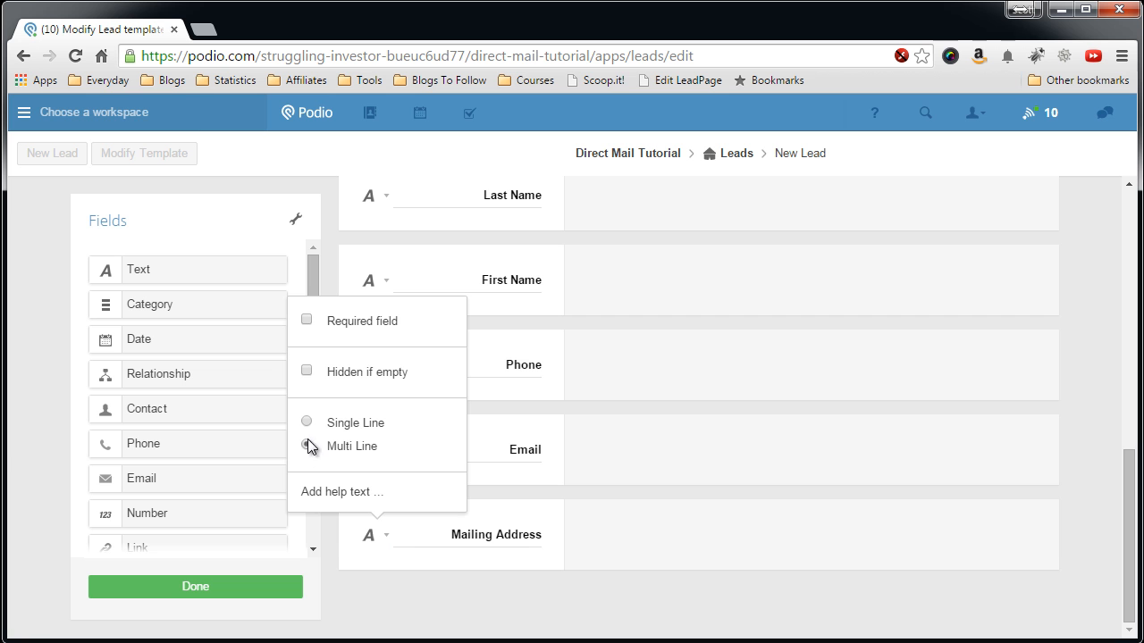
left_click(328, 528)
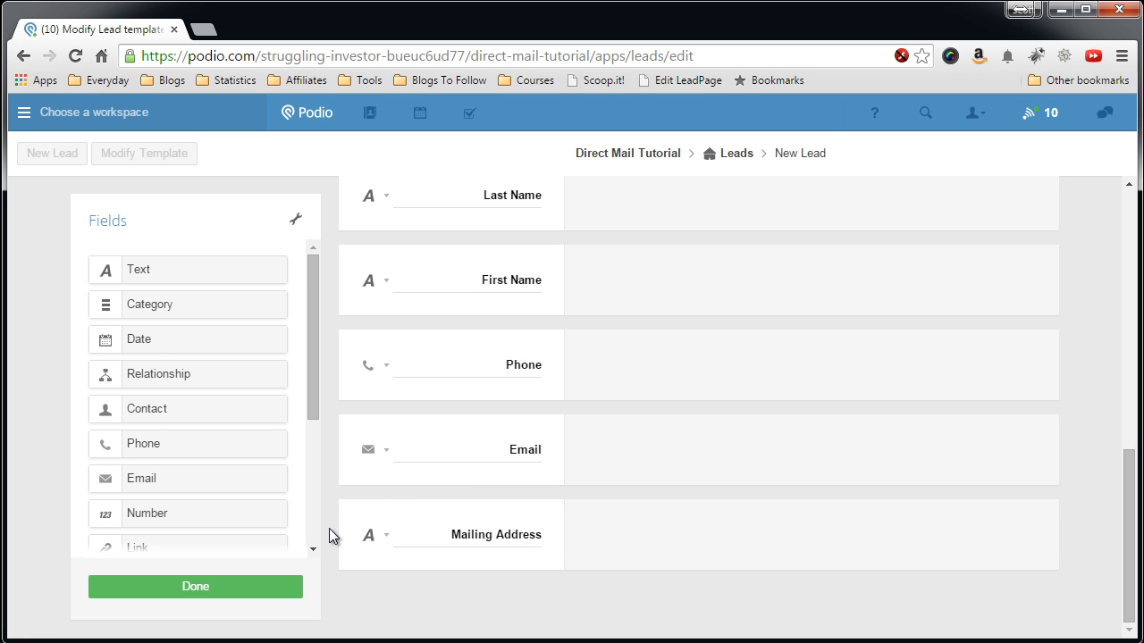
- Add a text field named Mailing City below Mailing Address and set it to Single Line
mouse_move(309, 389)
left_mouse_down()
mouse_move(311, 405)
mouse_move(307, 378)
left_mouse_up()
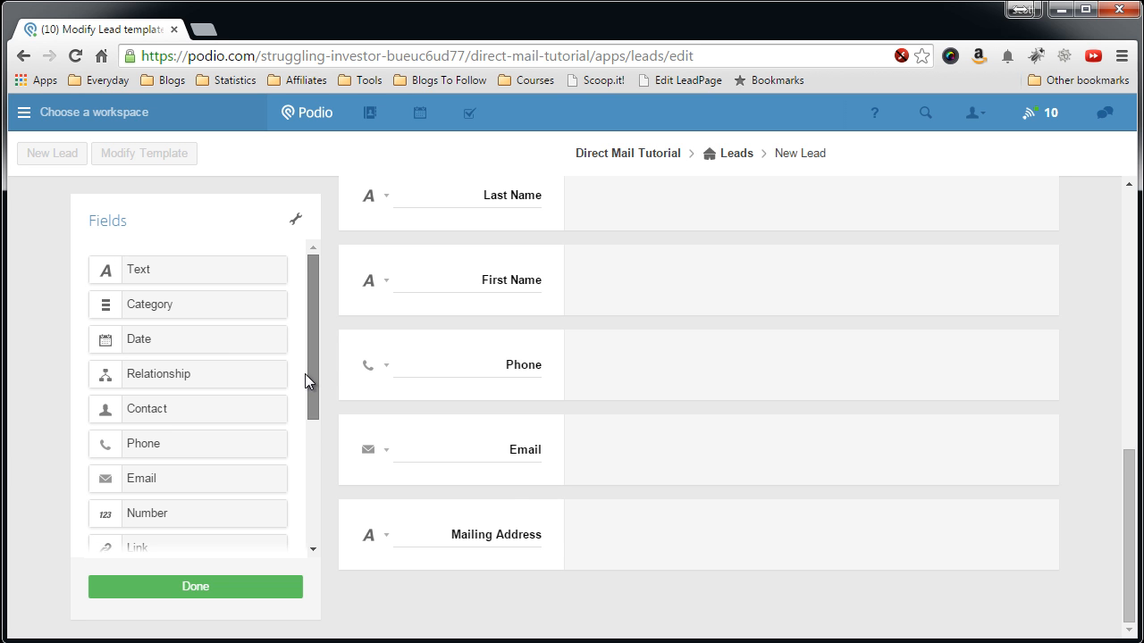
left_click_drag(197, 272, 483, 578)
double_click(529, 536)
type("Mailing")
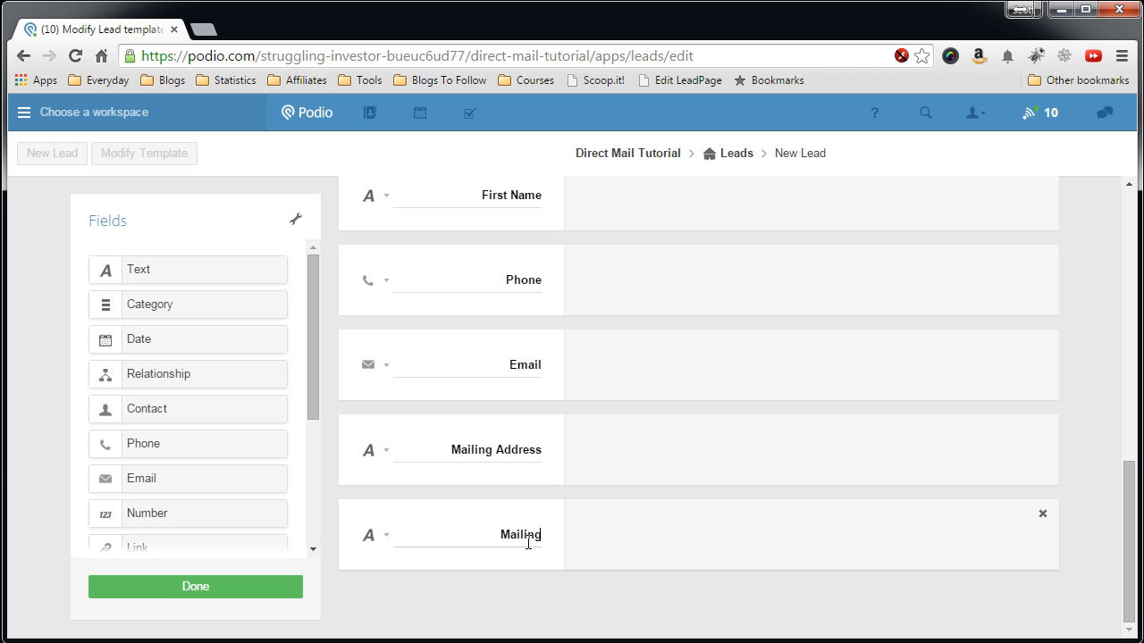
type(" City")
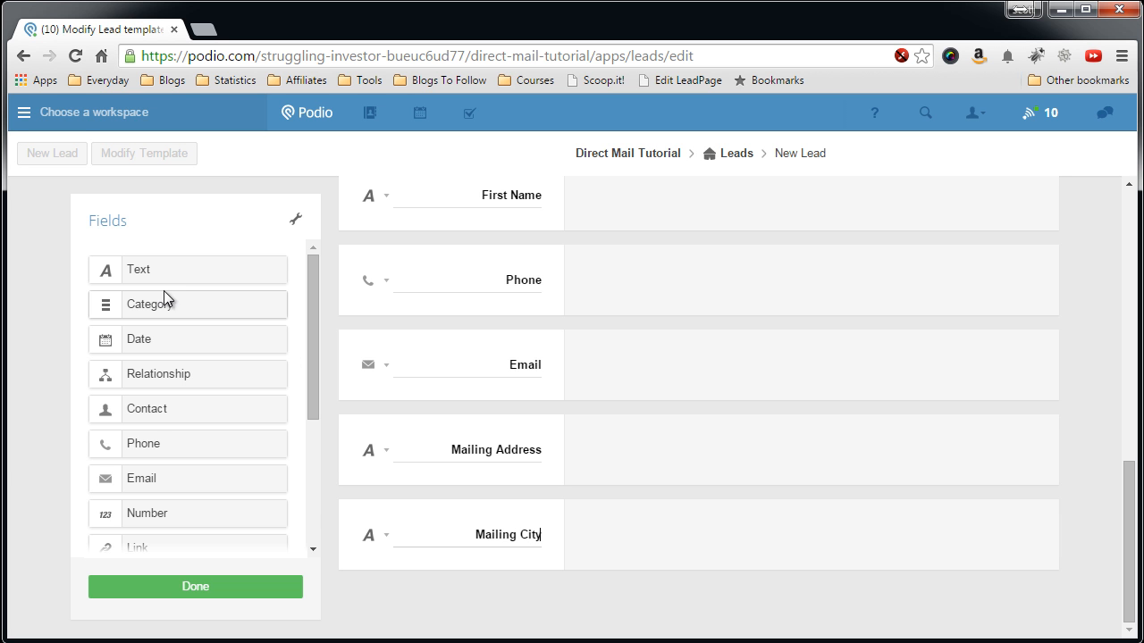
left_click(386, 536)
left_click(306, 422)
- Add a text field named Mailing State below Mailing City and set it to Single Line
left_click_drag(159, 276, 455, 585)
double_click(534, 528)
type("Mailing State")
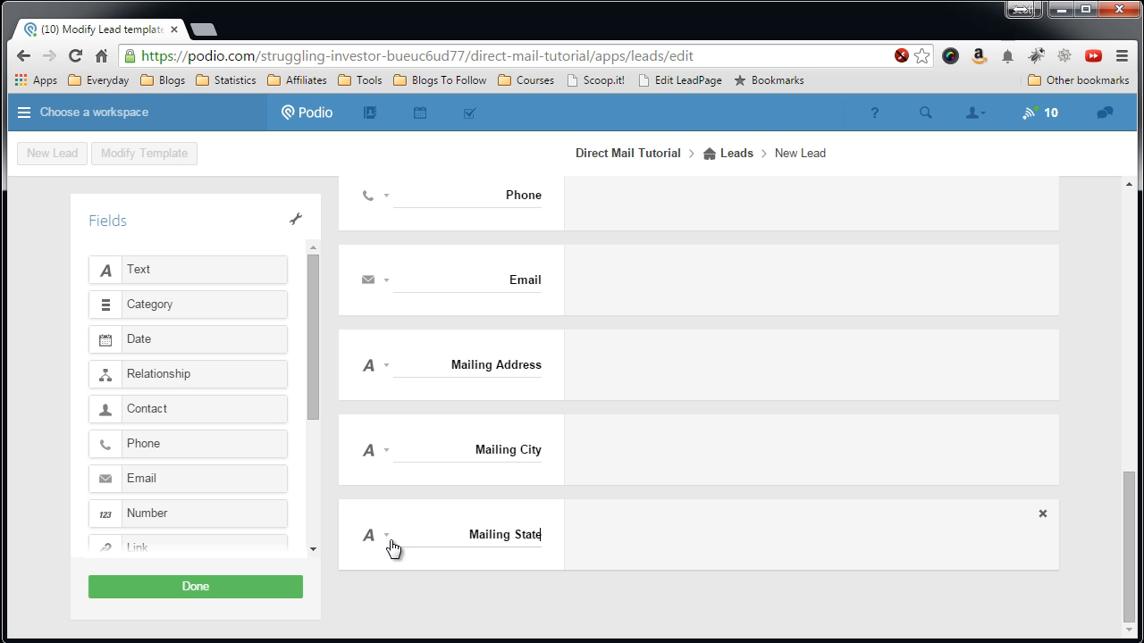
left_click(390, 545)
left_click(314, 423)
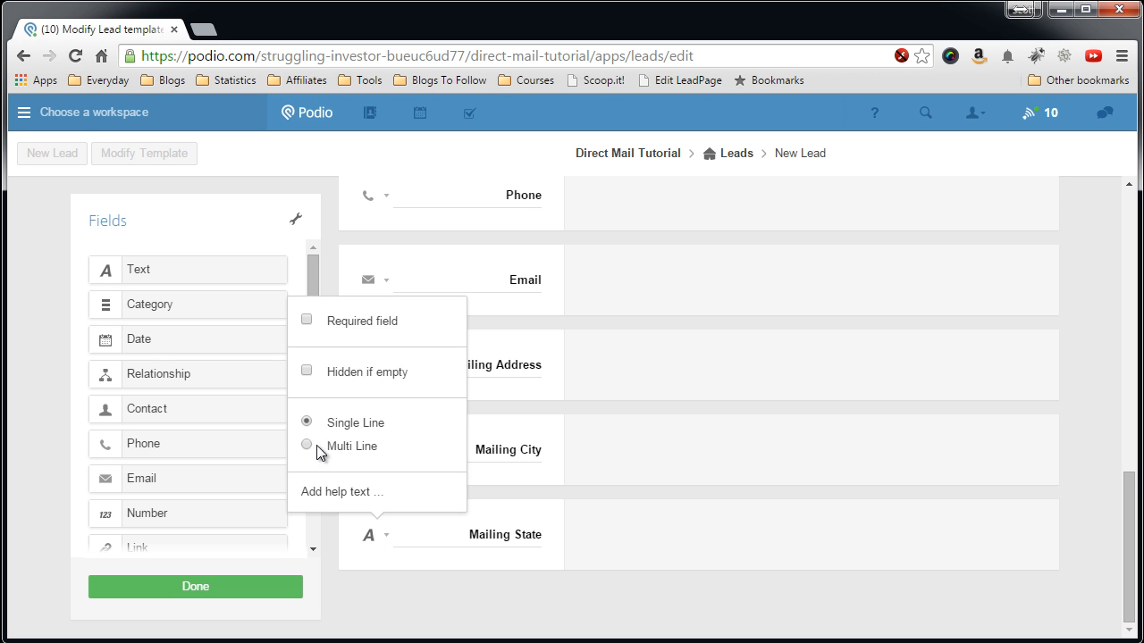
left_click(330, 536)
- Add a text field named Mailing Zip below Mailing State
left_click_drag(148, 280, 429, 599)
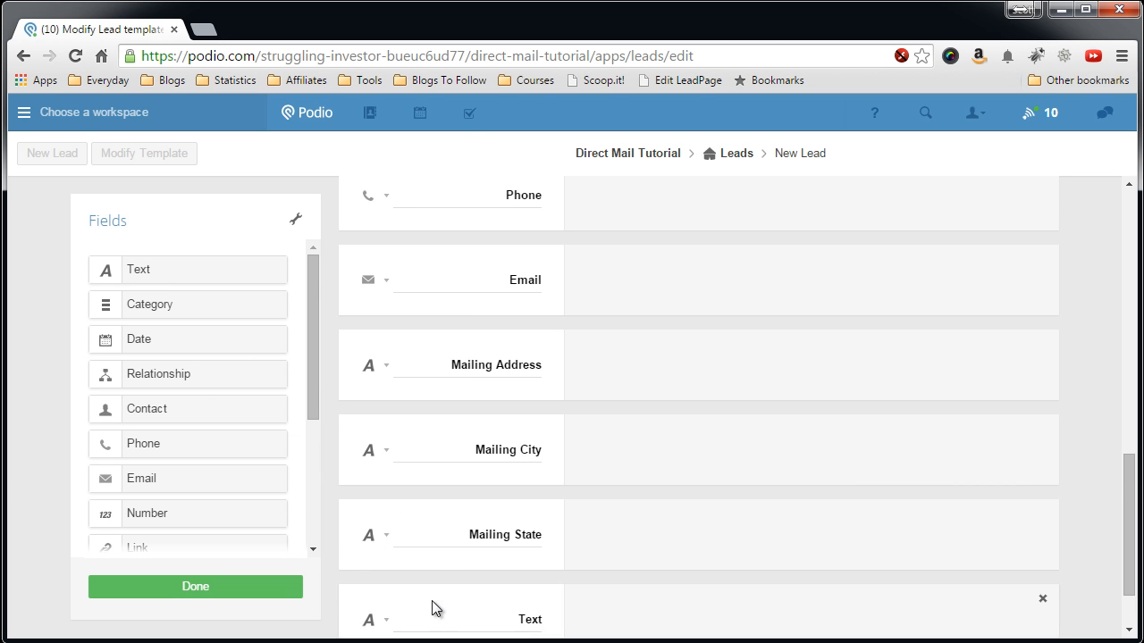
double_click(529, 535)
type("Mailing Zip")
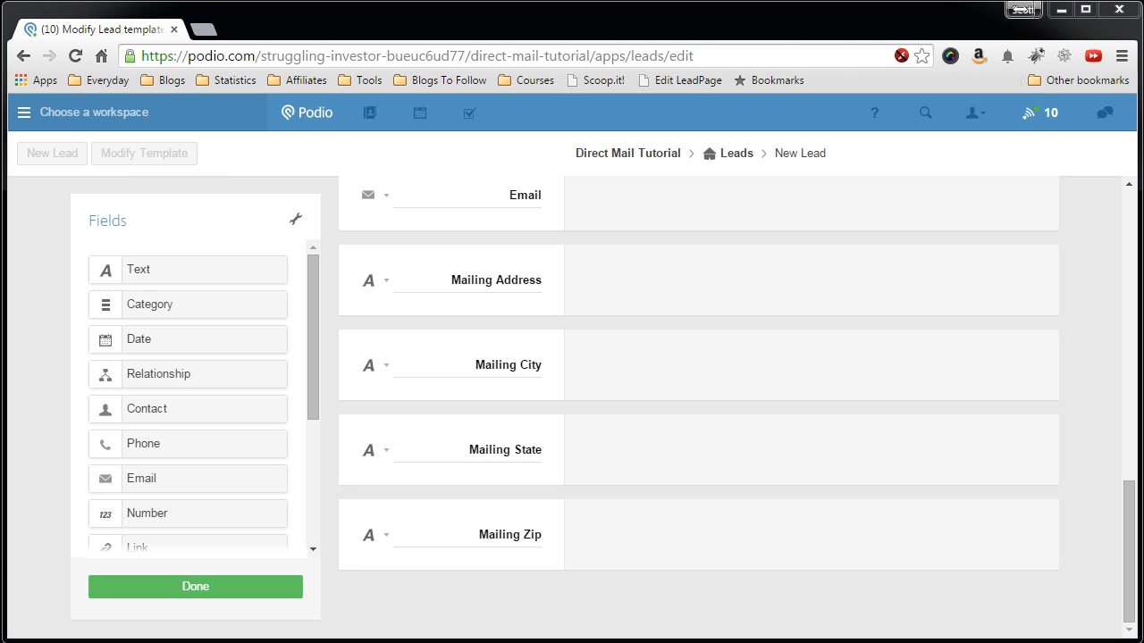
- Add a Relationship field below Mailing Zip that references the Campaigns app in the Direct Mail Tutorial workspace
left_click_drag(315, 402, 318, 428)
left_click_drag(143, 330, 429, 603)
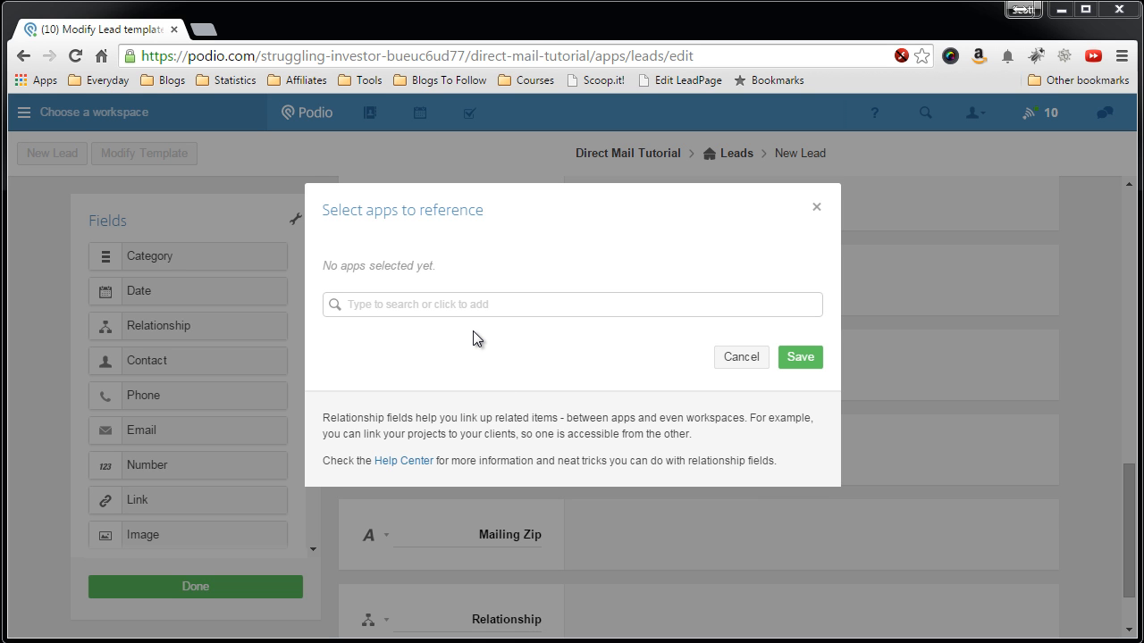
left_click(399, 307)
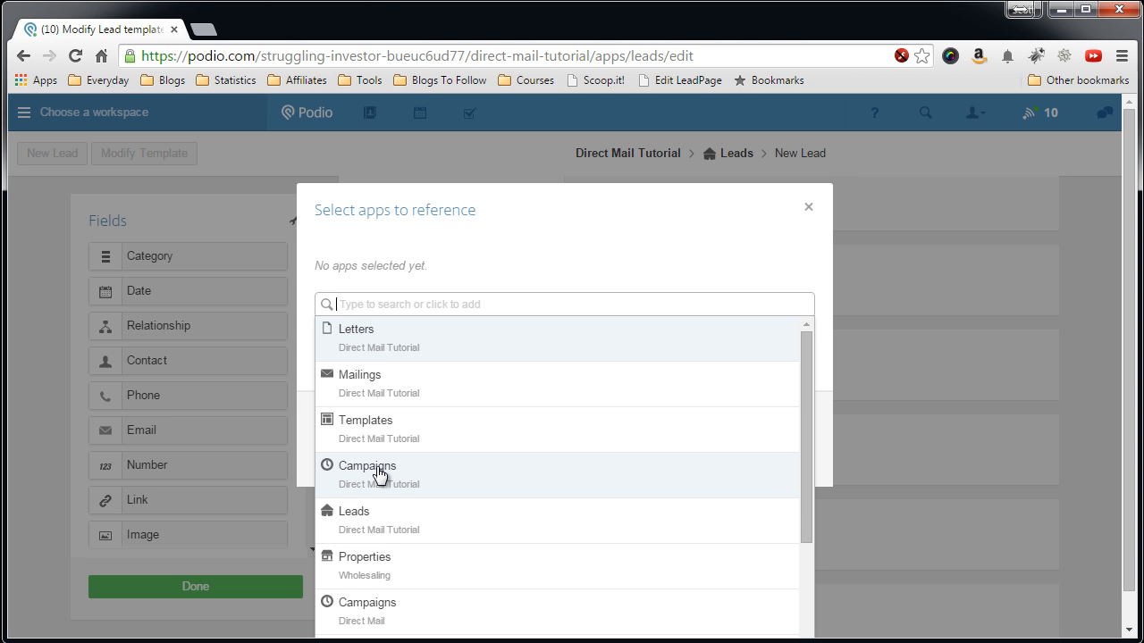
left_click(376, 473)
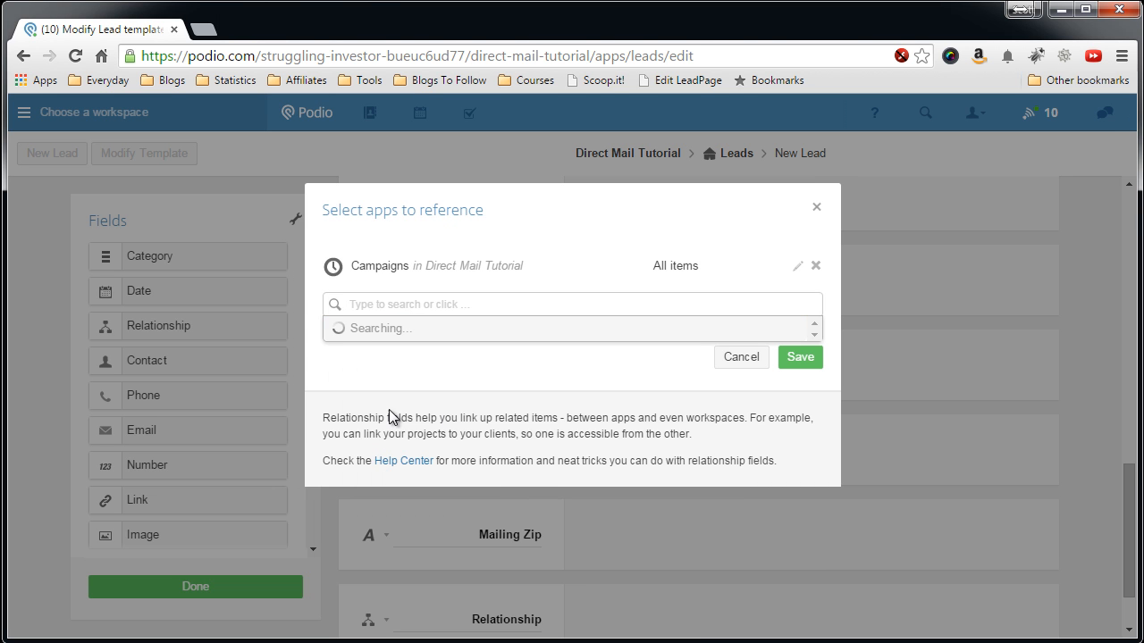
left_click(798, 358)
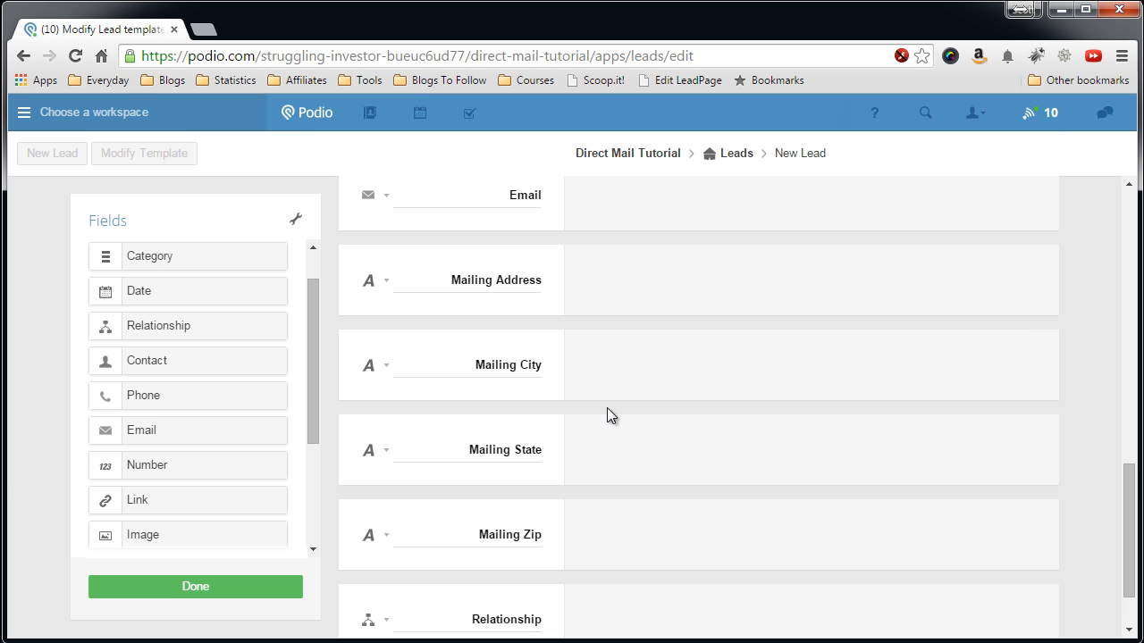
- Rename the new relationship field as Campaign
scroll(330, 430, "down", 1)
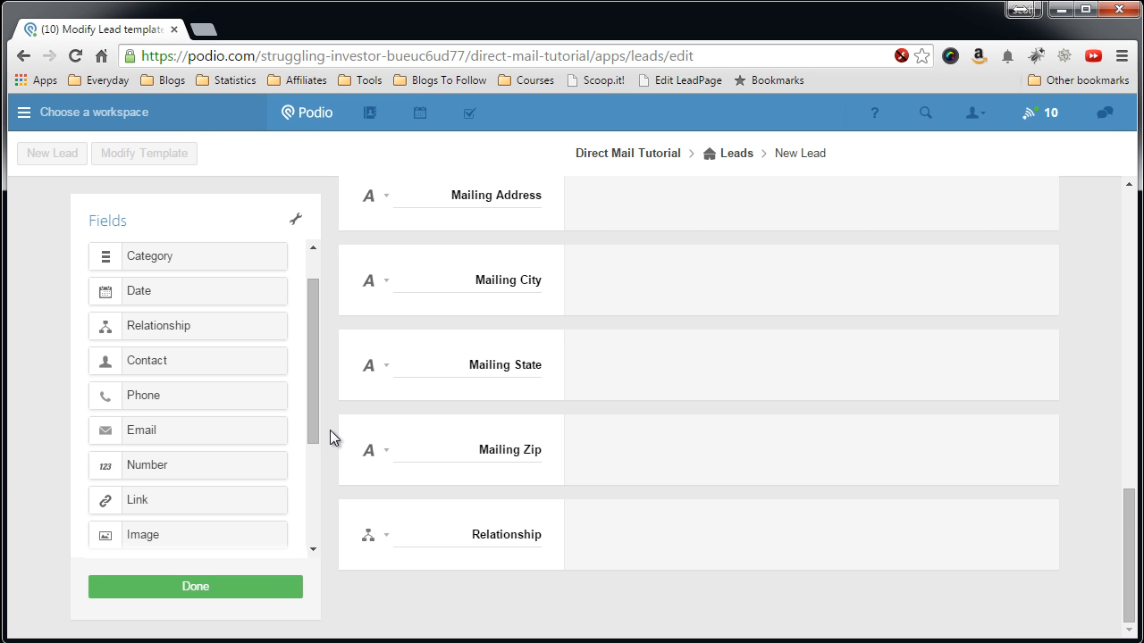
double_click(493, 534)
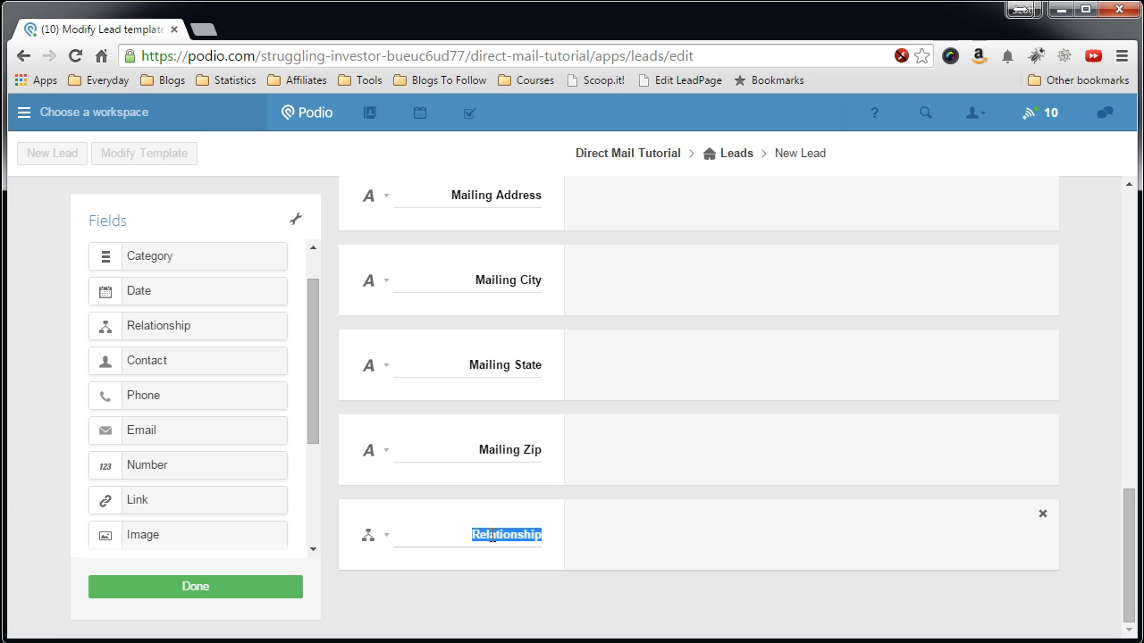
type("Campa")
key("BackSpace")
key("BackSpace")
type("paign")
- Check the Campaign field's reference settings and save the finished Leads template
left_click(388, 539)
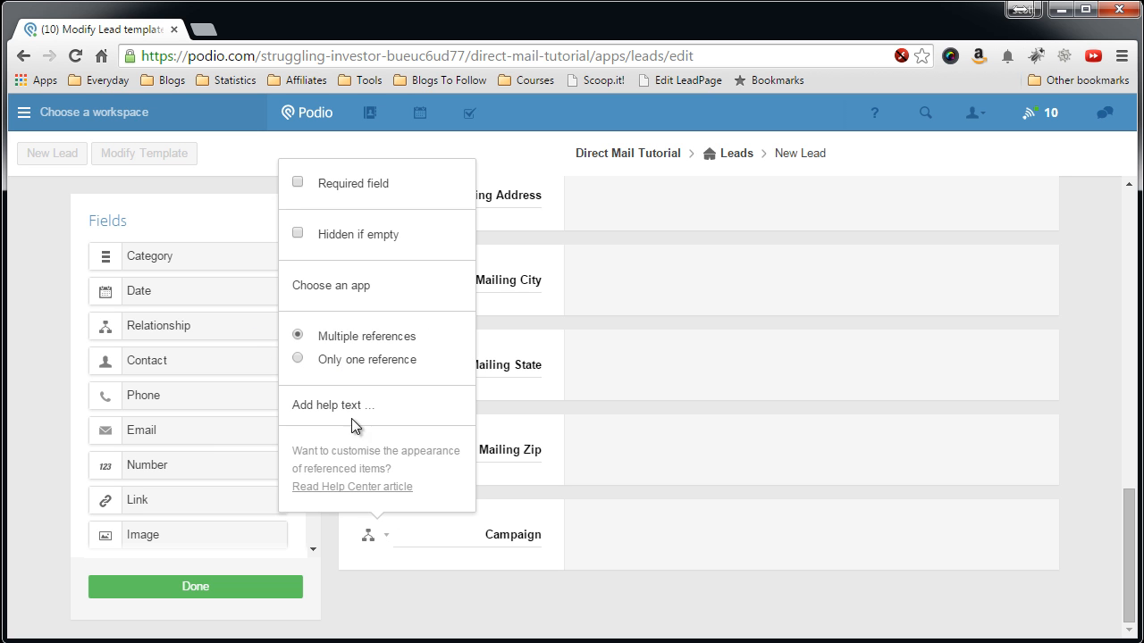
left_click(364, 585)
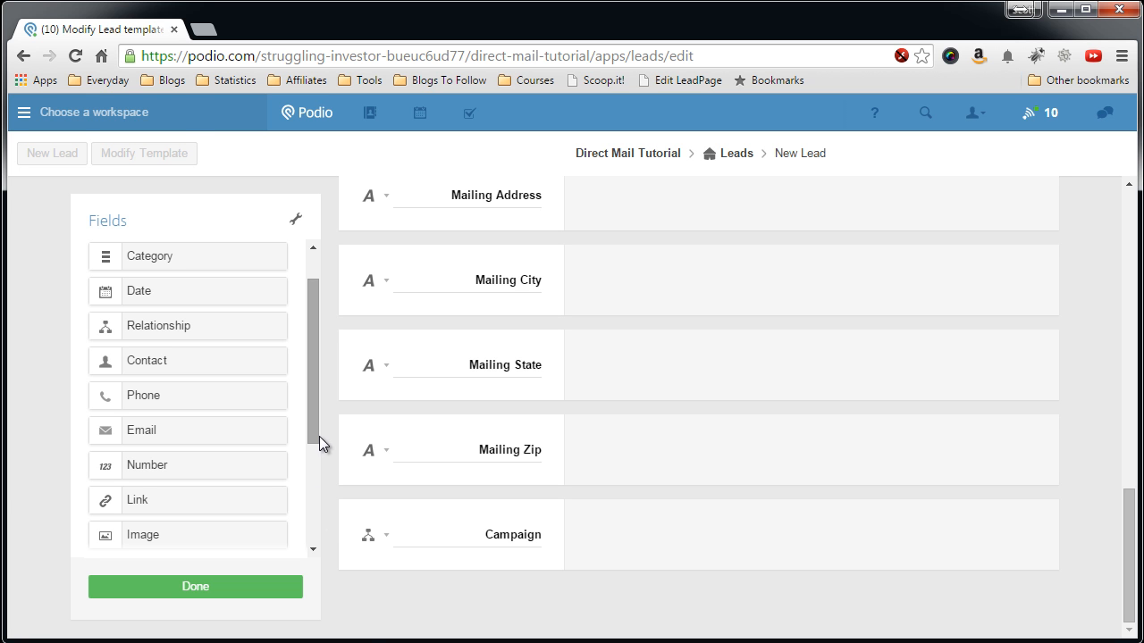
left_click(207, 587)
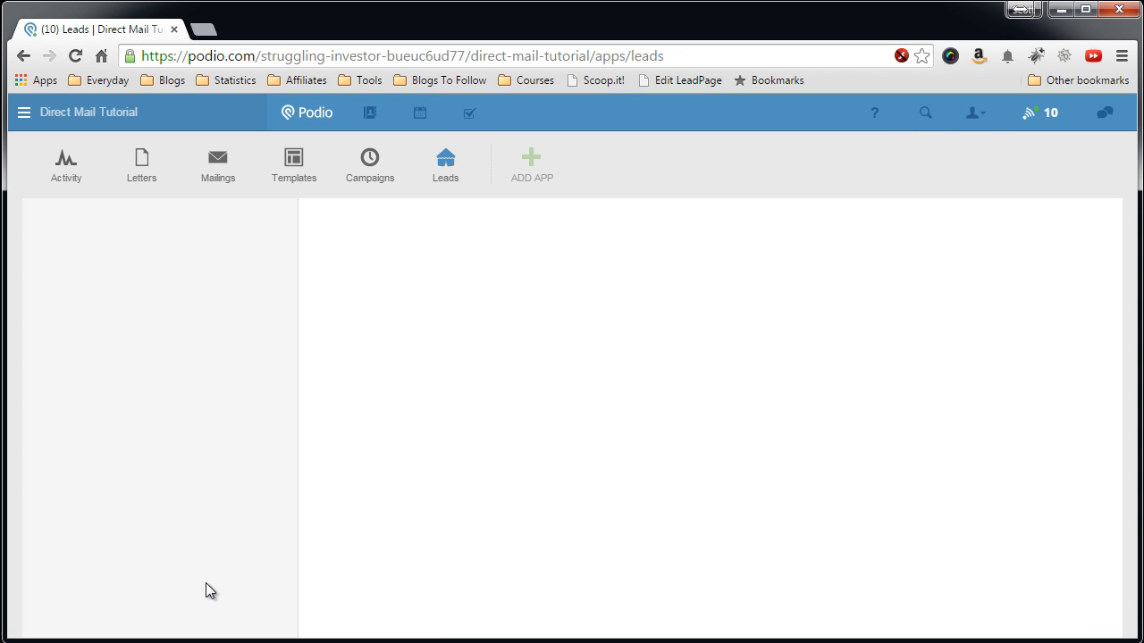